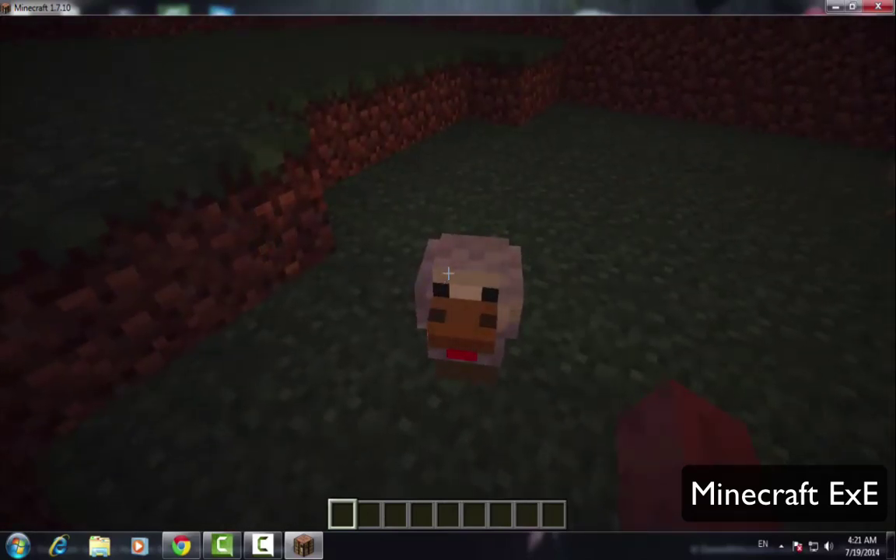
# Examine the shader-lit world in first- and third-person views, looking over the terrain, water reflections, shadows and sky
pyautogui.press('F5')
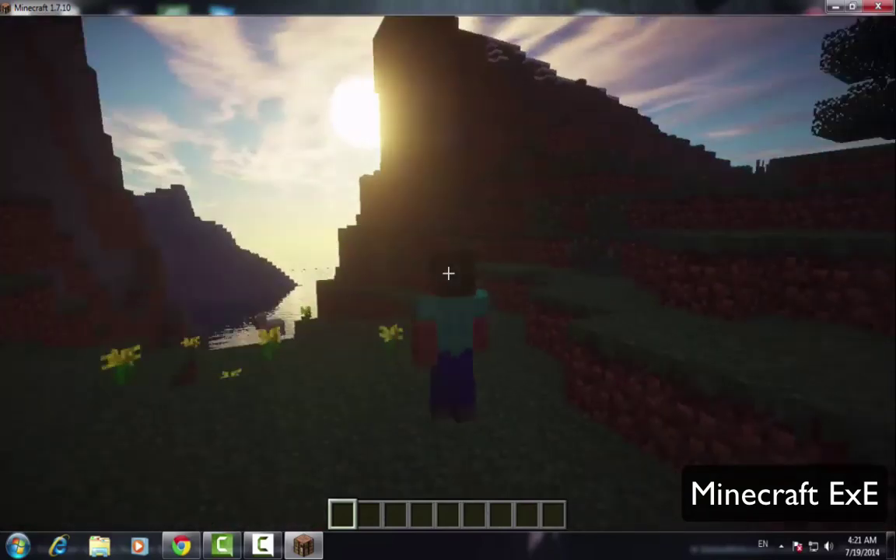
pyautogui.press('4')
pyautogui.press('5')
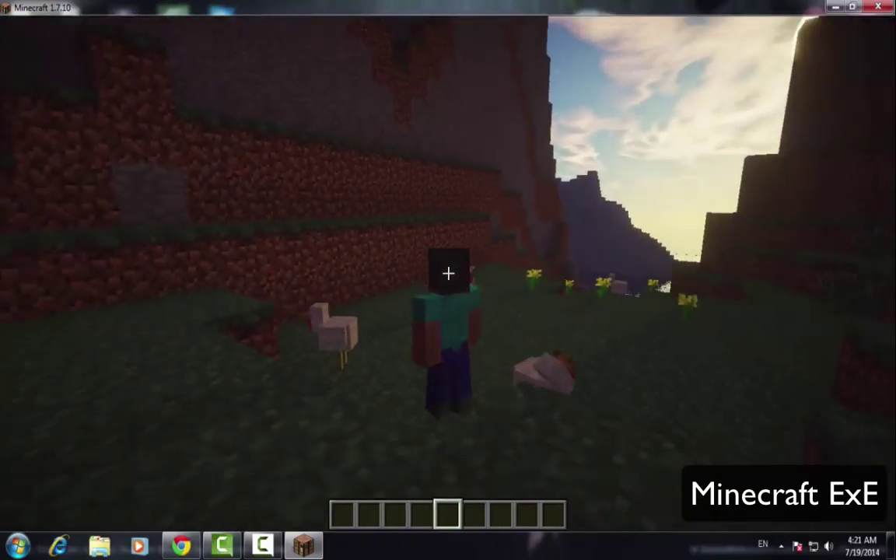
pyautogui.press('F5')
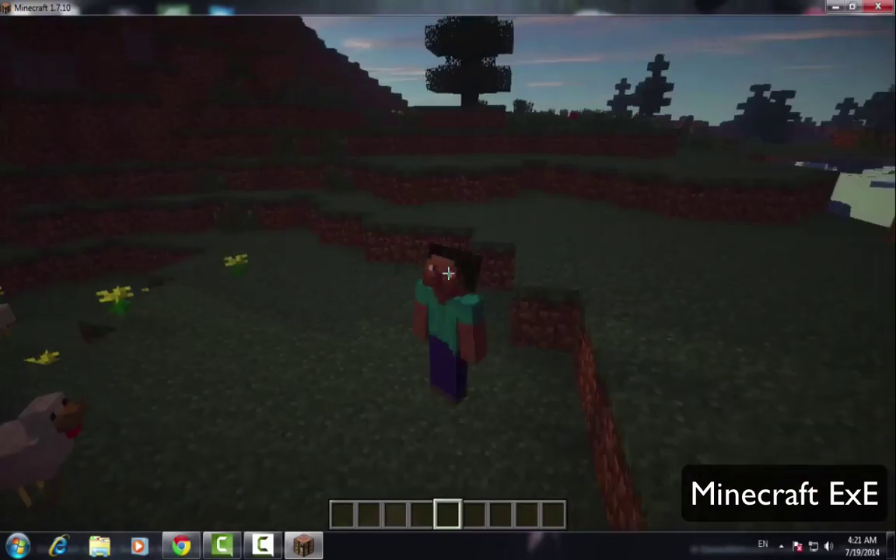
pyautogui.press('F5')
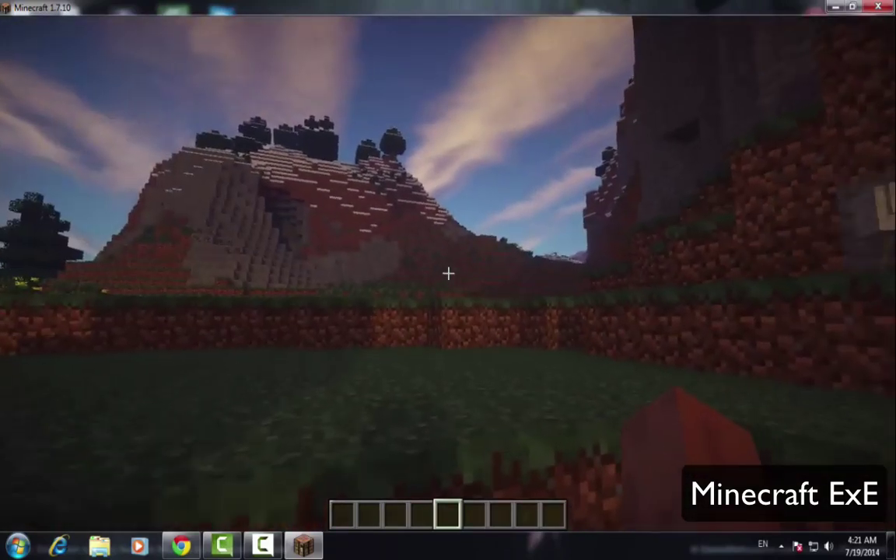
pyautogui.press('w')
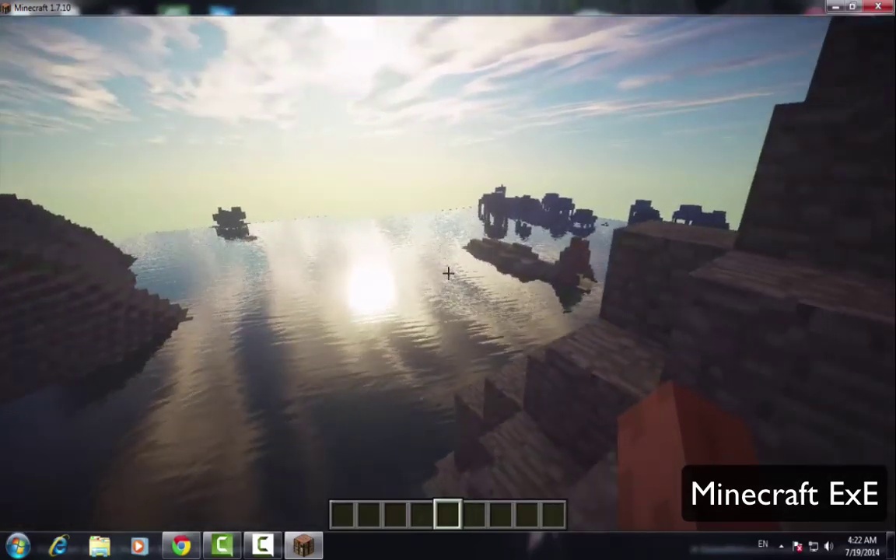
pyautogui.press('F5')
pyautogui.press('F5')
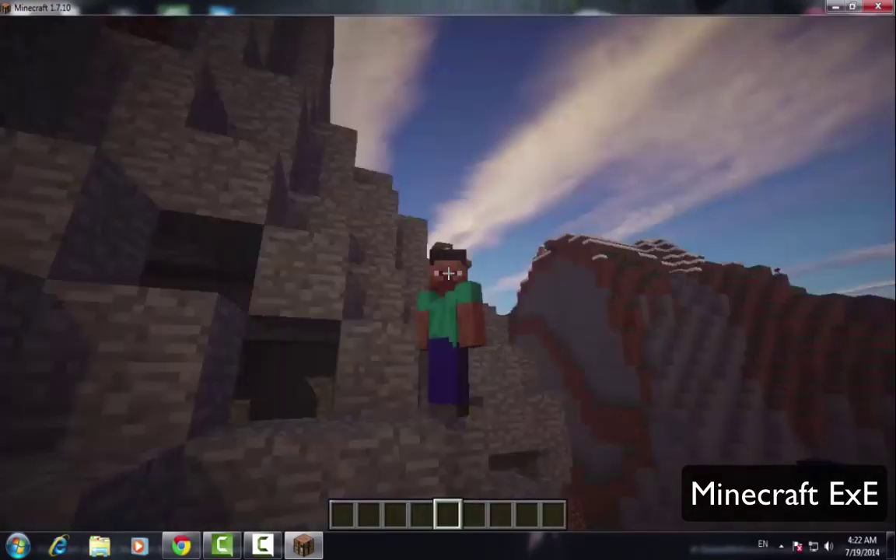
pyautogui.press('F5')
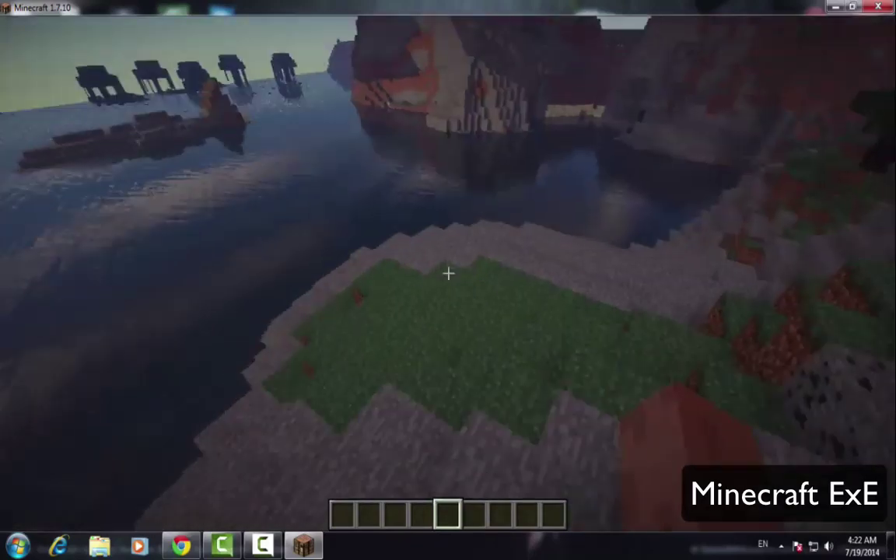
pyautogui.press('w')
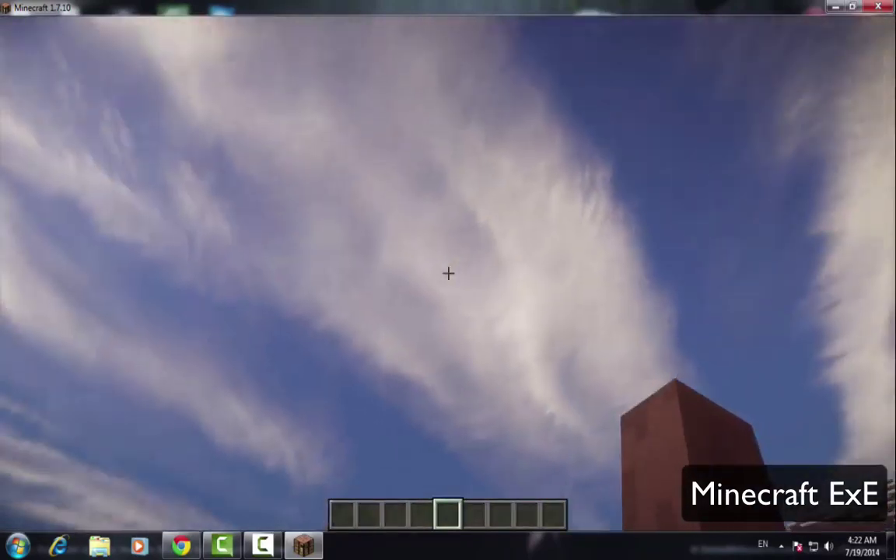
# Check the active shader pack and its settings in the game's shader options
pyautogui.press('Escape')
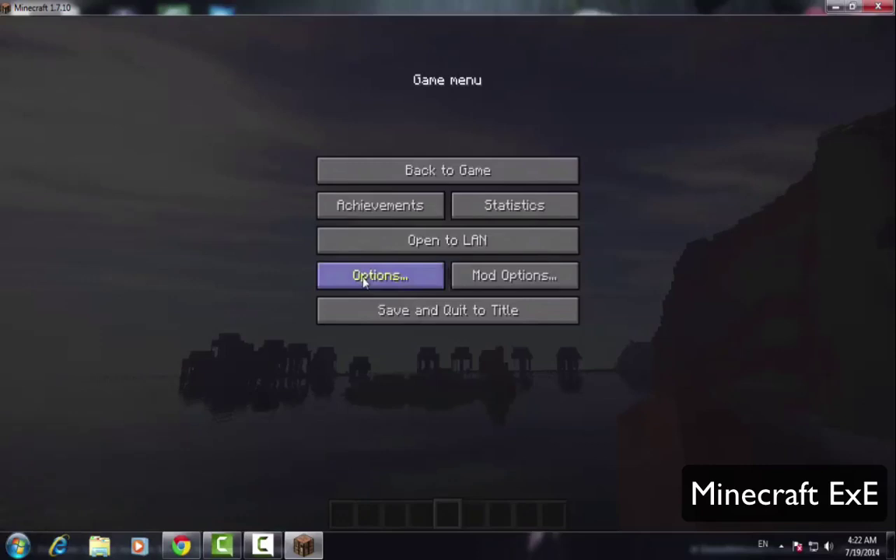
pyautogui.click(363, 277)
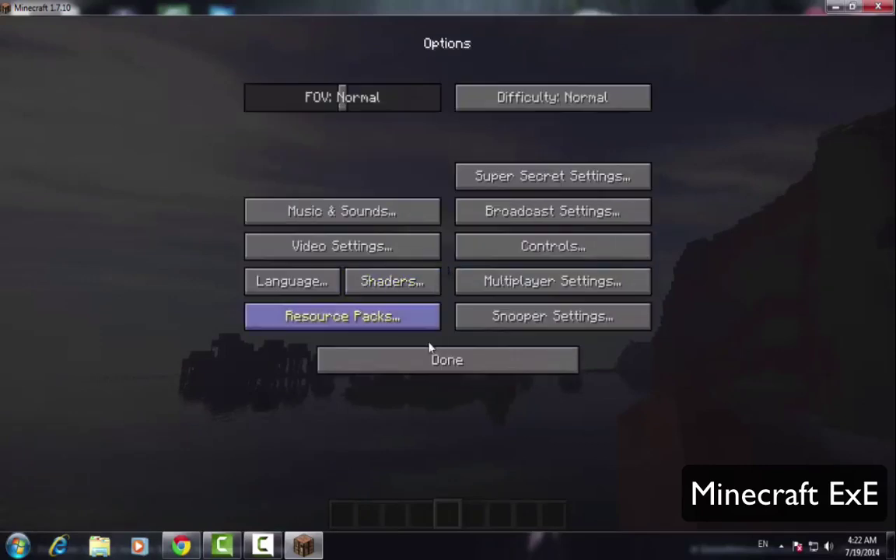
pyautogui.click(397, 285)
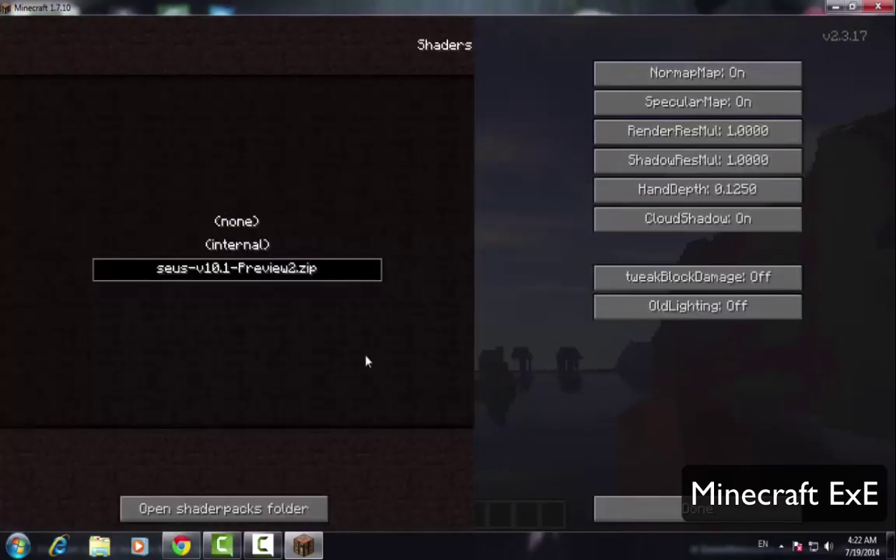
pyautogui.click(638, 509)
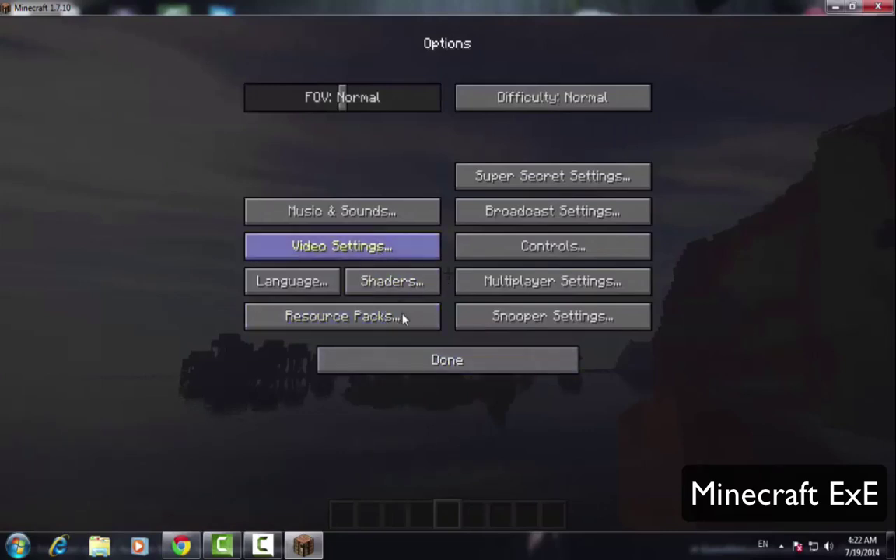
# Save and quit the world to the title screen, and close Minecraft
pyautogui.click(424, 361)
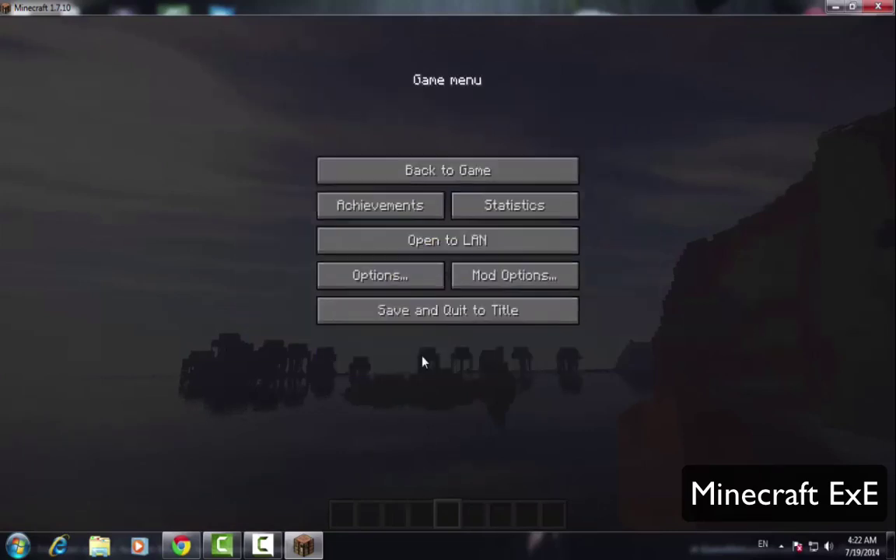
pyautogui.click(454, 317)
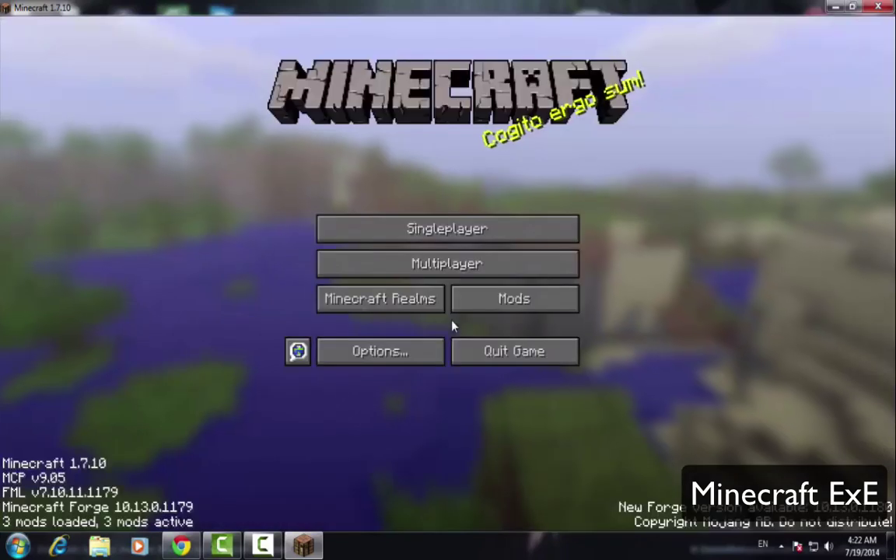
pyautogui.click(887, 11)
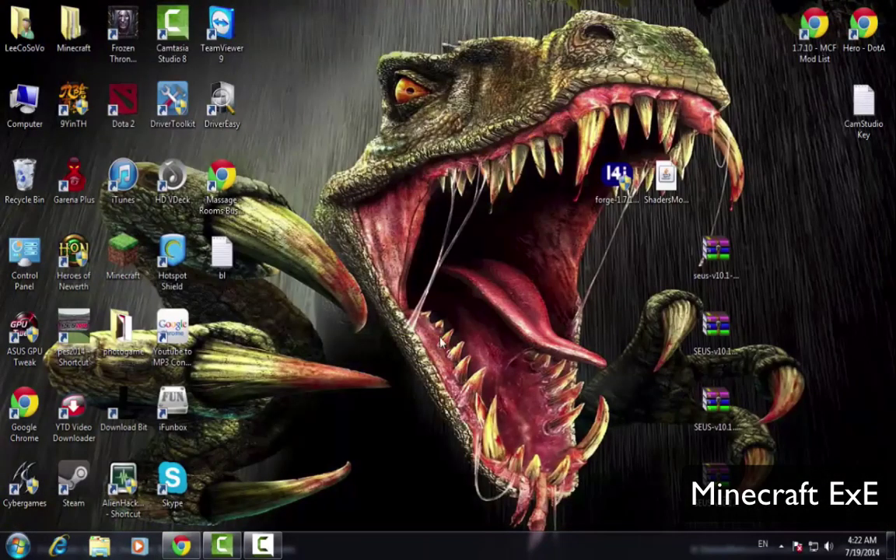
# Point out the Forge installer, the ShadersModCore file and the SEUS v10.1 archives on the desktop
pyautogui.moveTo(490, 136); pyautogui.dragTo(785, 467)
pyautogui.click(557, 348)
pyautogui.click(618, 173)
pyautogui.click(662, 181)
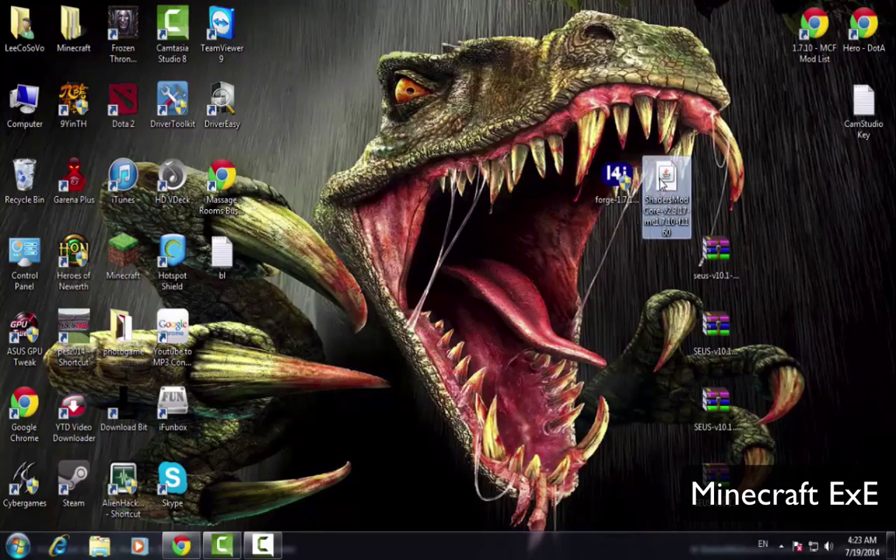
pyautogui.moveTo(662, 235); pyautogui.dragTo(810, 529)
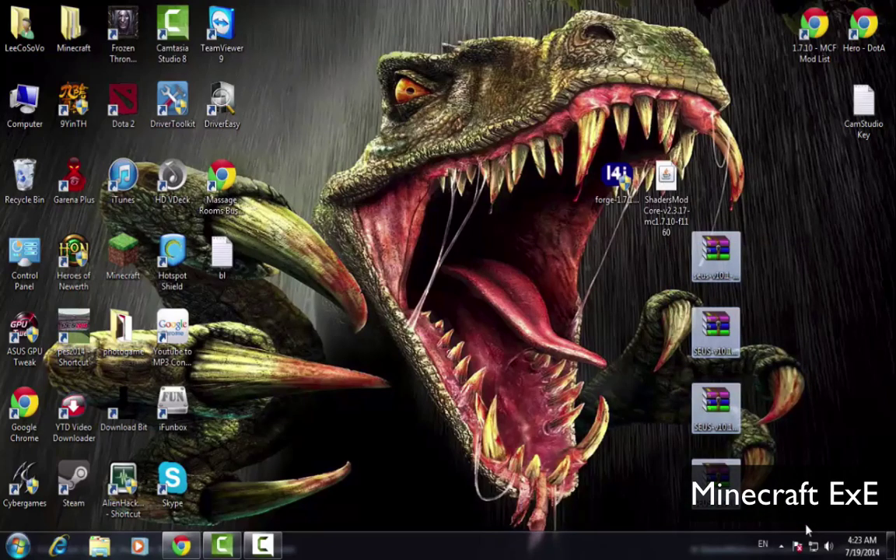
pyautogui.click(821, 376)
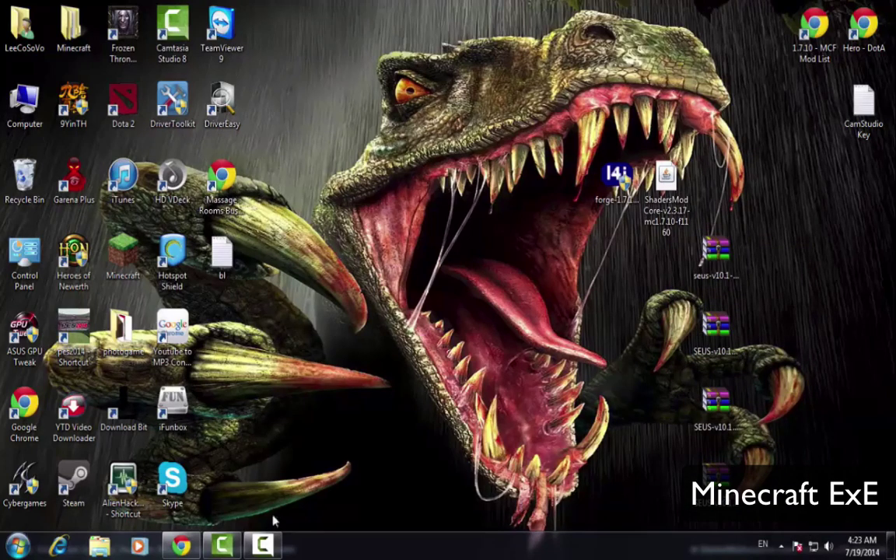
# Switch to Chrome and review the Shader Mod page from its introduction to the changelogs and installation instructions
pyautogui.click(196, 354)
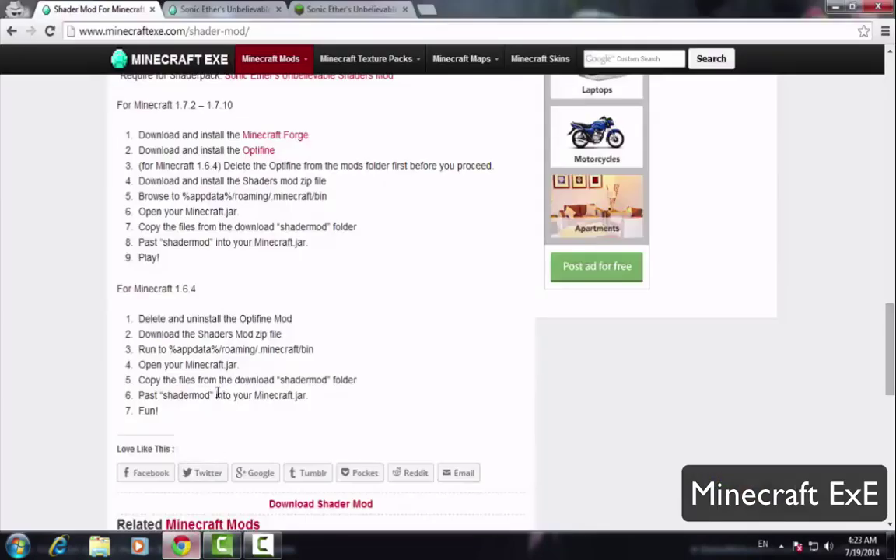
pyautogui.scroll(15, 196, 278)
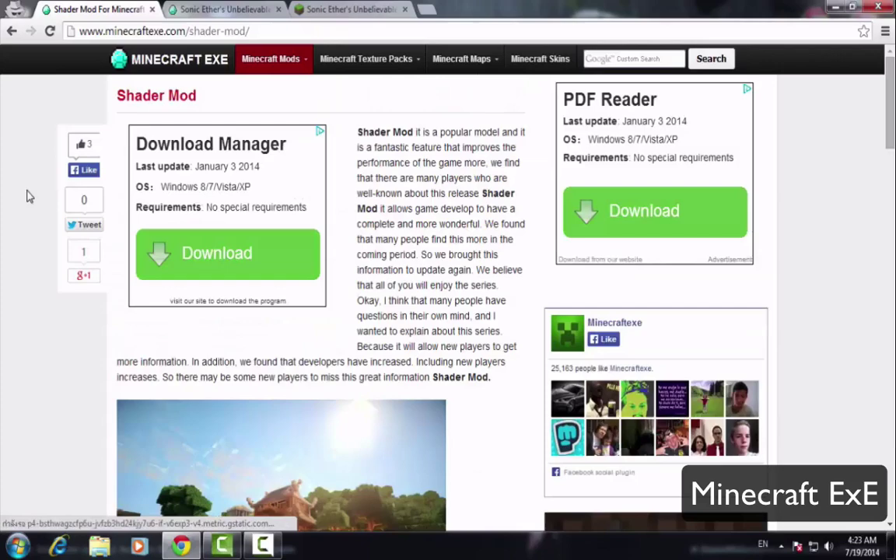
pyautogui.scroll(-3, 48, 200)
pyautogui.scroll(3, 100, 203)
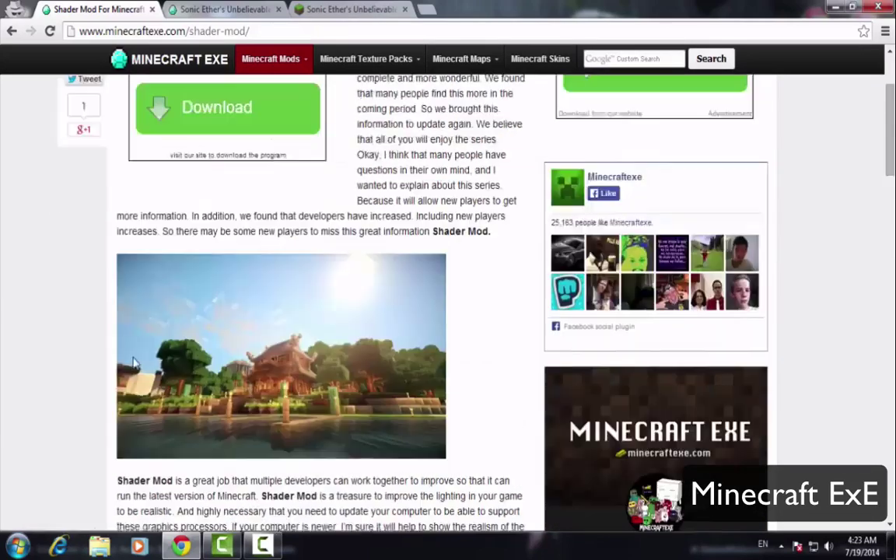
pyautogui.scroll(-3, 472, 260)
pyautogui.scroll(3, 467, 333)
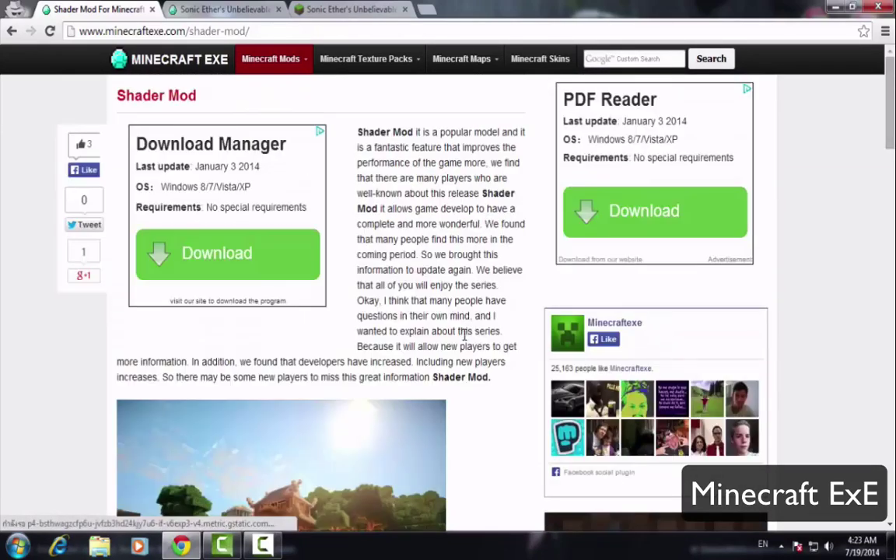
pyautogui.scroll(-3, 459, 350)
pyautogui.scroll(-2, 463, 371)
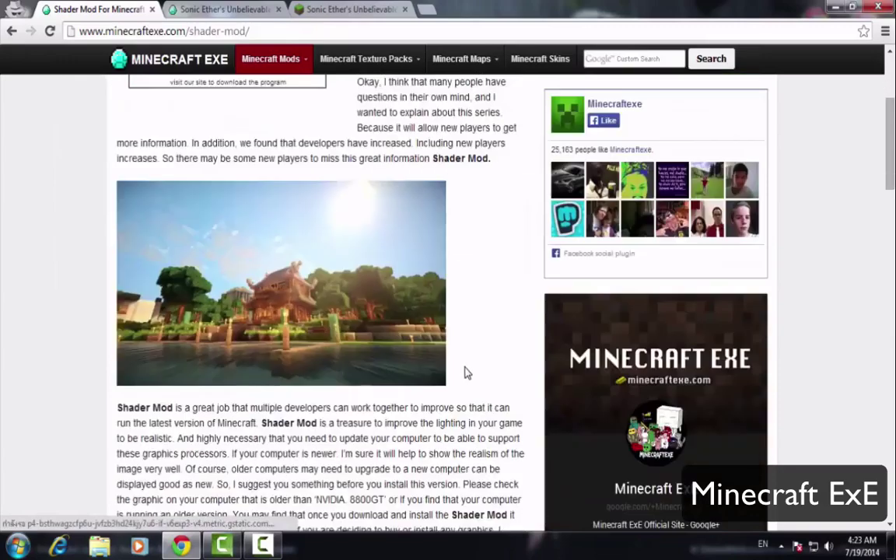
pyautogui.scroll(-3, 480, 364)
pyautogui.scroll(-10, 480, 363)
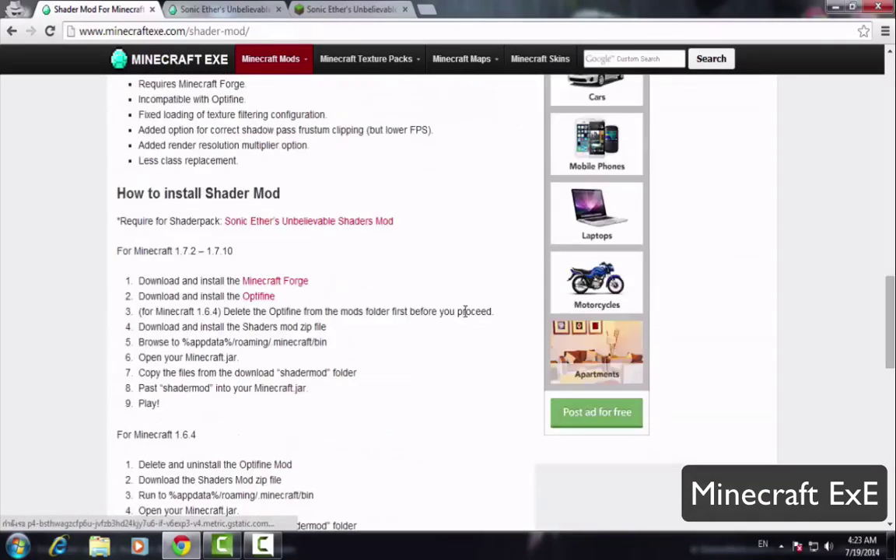
pyautogui.scroll(-2, 456, 271)
pyautogui.scroll(3, 410, 308)
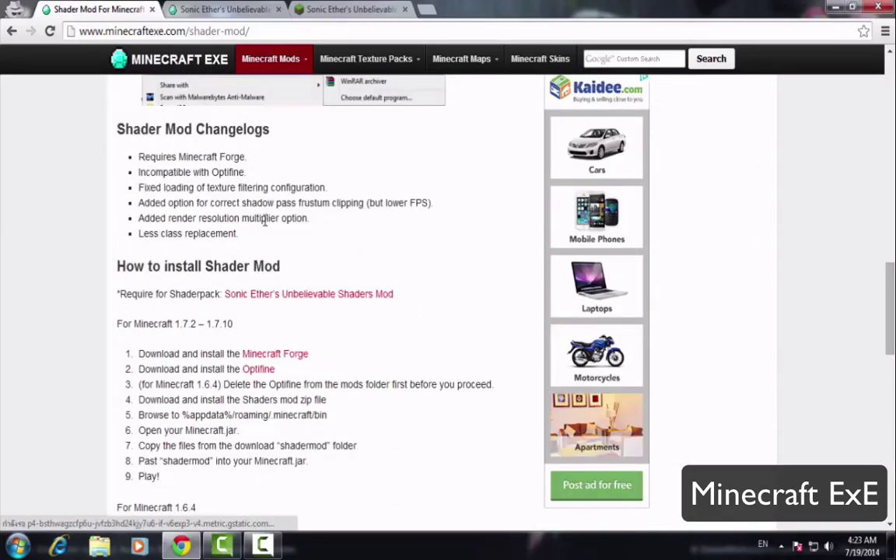
# Return to the desktop and point out the ShadersModCore-v2.3.17-mc1.7.10-f1160 file
pyautogui.moveTo(184, 547)
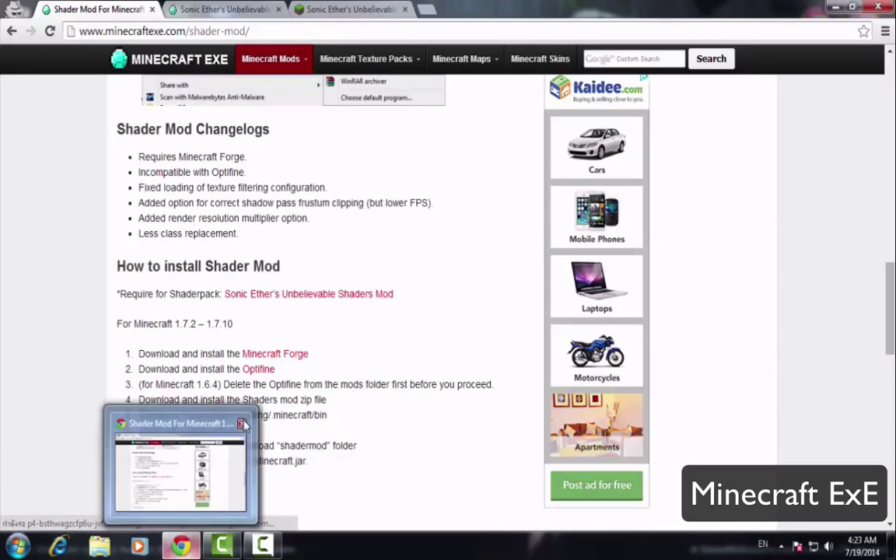
pyautogui.click(179, 526)
pyautogui.click(663, 195)
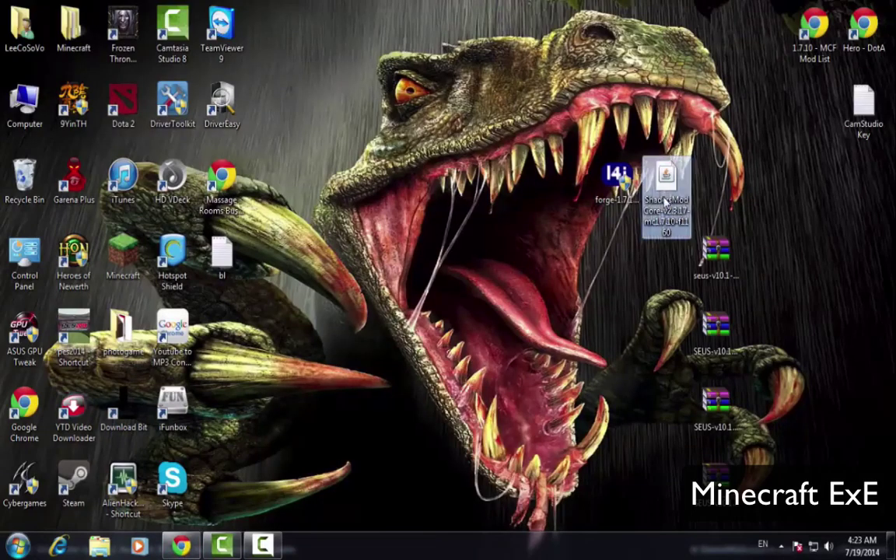
pyautogui.click(708, 169)
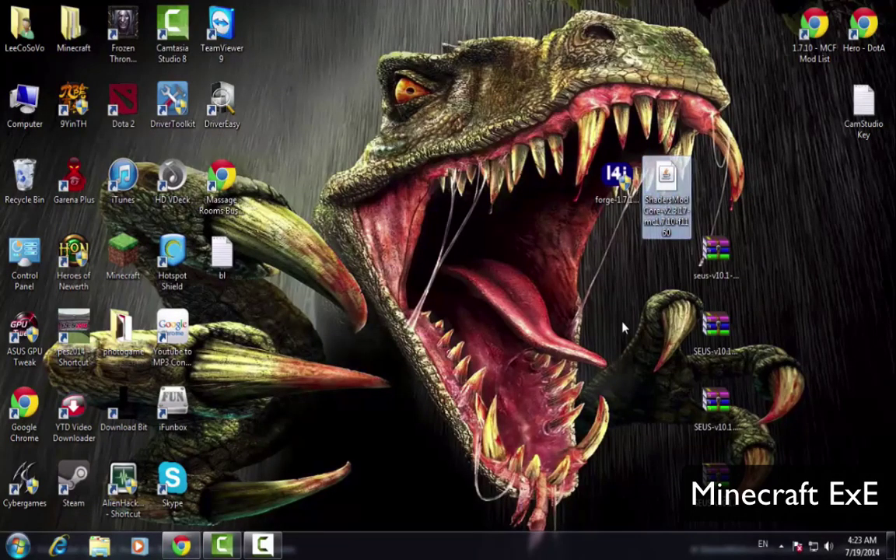
# On the Shader Mod page in Chrome, highlight the Sonic Ether's shaderpack requirement and the graphics card advice
pyautogui.click(195, 546)
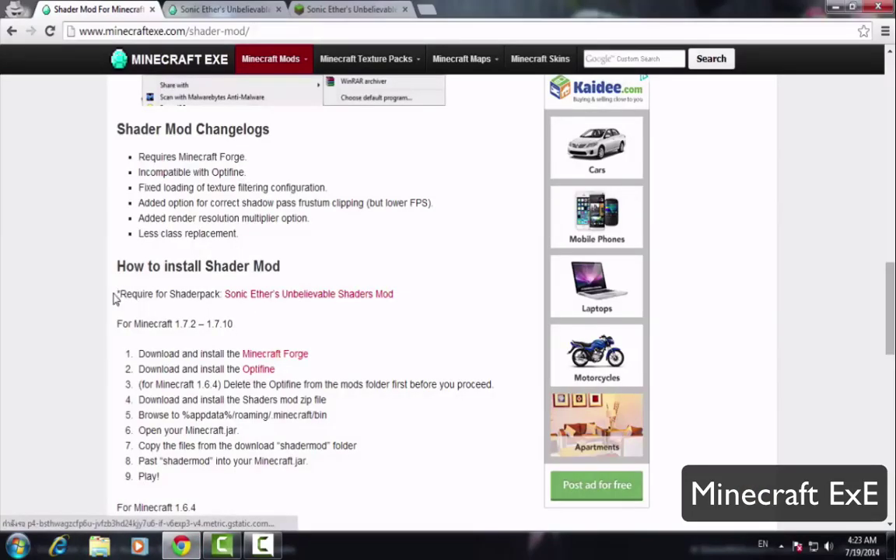
pyautogui.moveTo(345, 289); pyautogui.dragTo(414, 297)
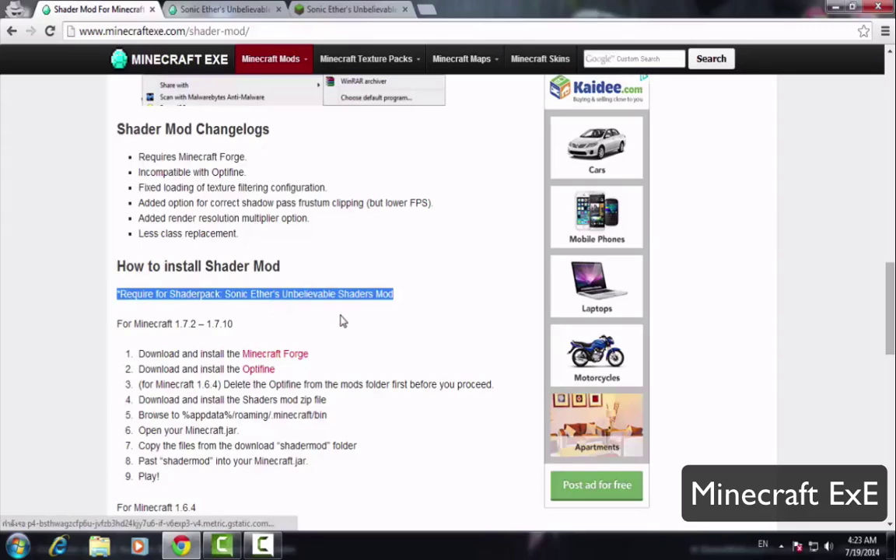
pyautogui.scroll(7, 344, 322)
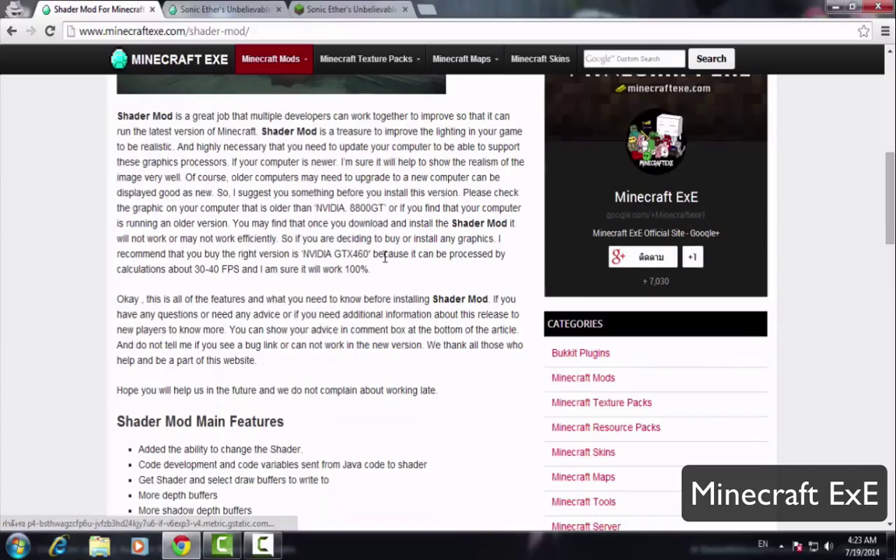
pyautogui.moveTo(403, 277); pyautogui.dragTo(234, 190)
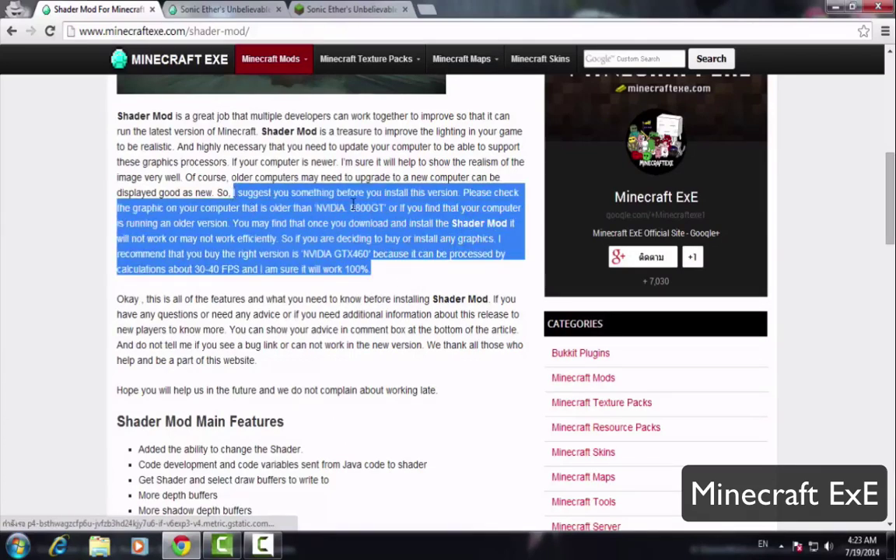
pyautogui.click(418, 204)
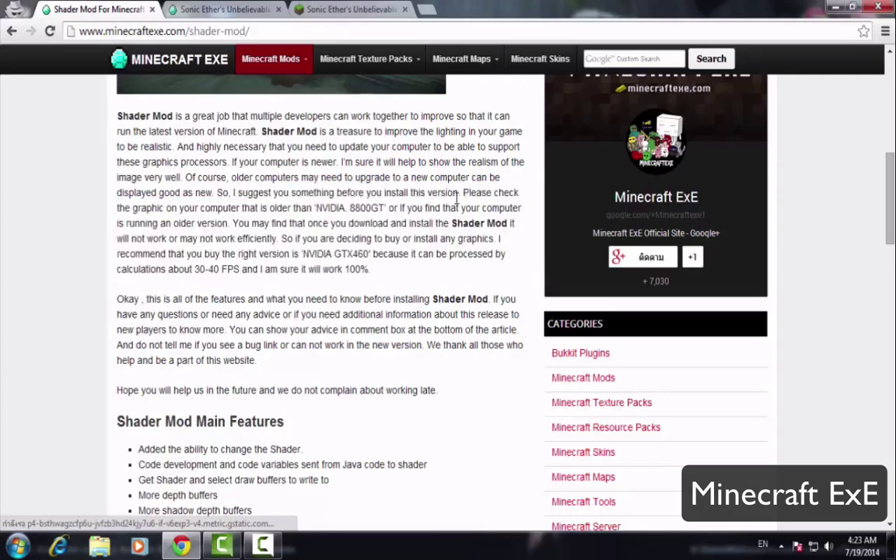
pyautogui.scroll(-5, 373, 429)
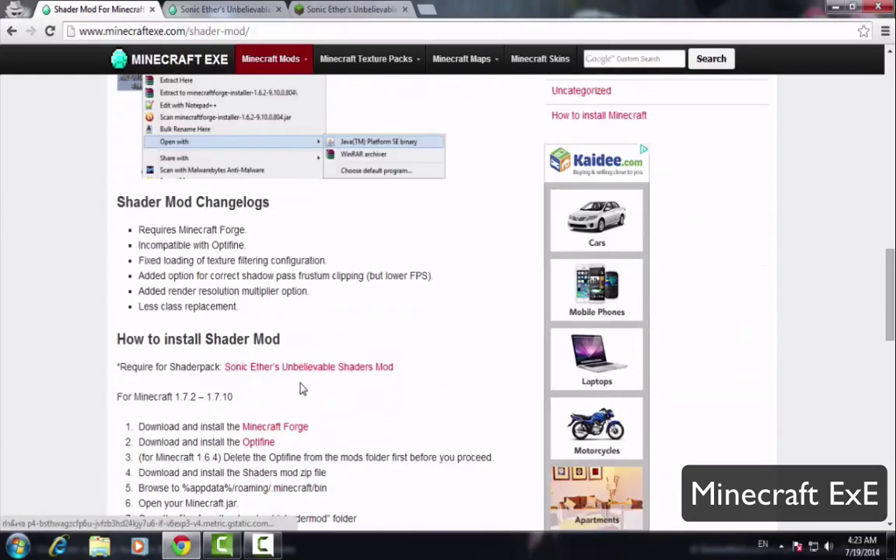
pyautogui.moveTo(396, 367); pyautogui.dragTo(60, 367)
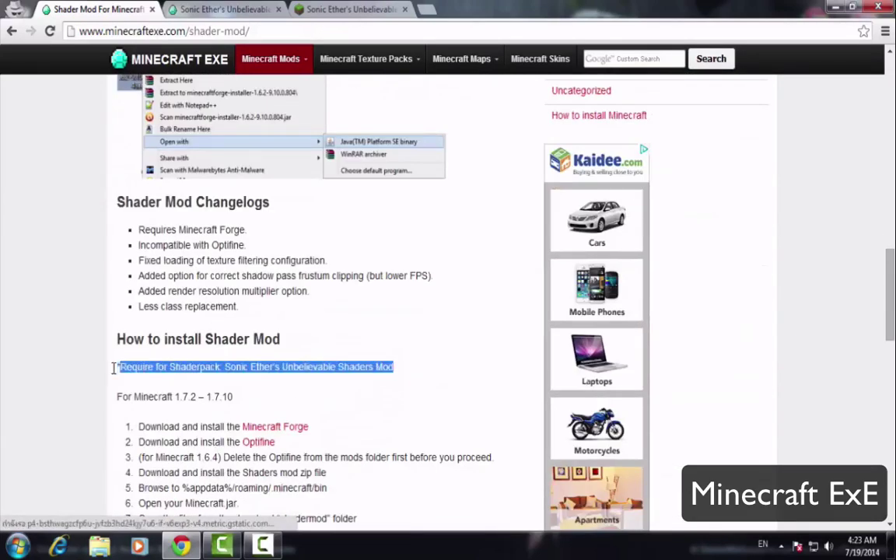
# Review the Sonic Ether's Unbelievable Shaders Mod page on Minecraft EXE, from its introduction through the feature list
pyautogui.click(319, 399)
pyautogui.click(205, 10)
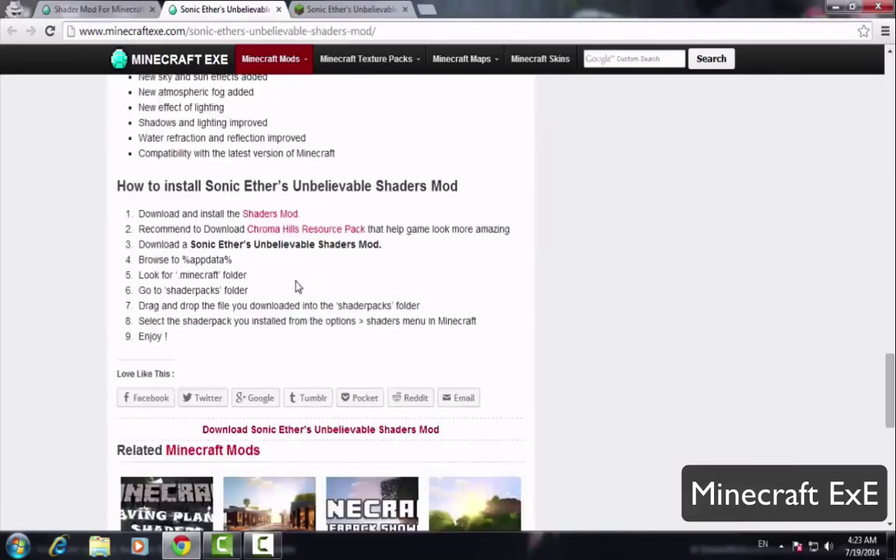
pyautogui.scroll(15, 155, 199)
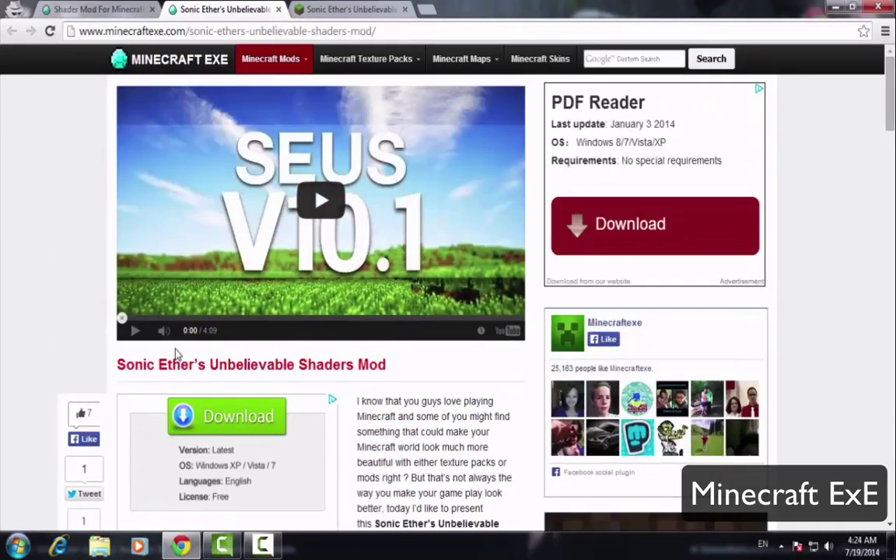
pyautogui.scroll(-10, 176, 354)
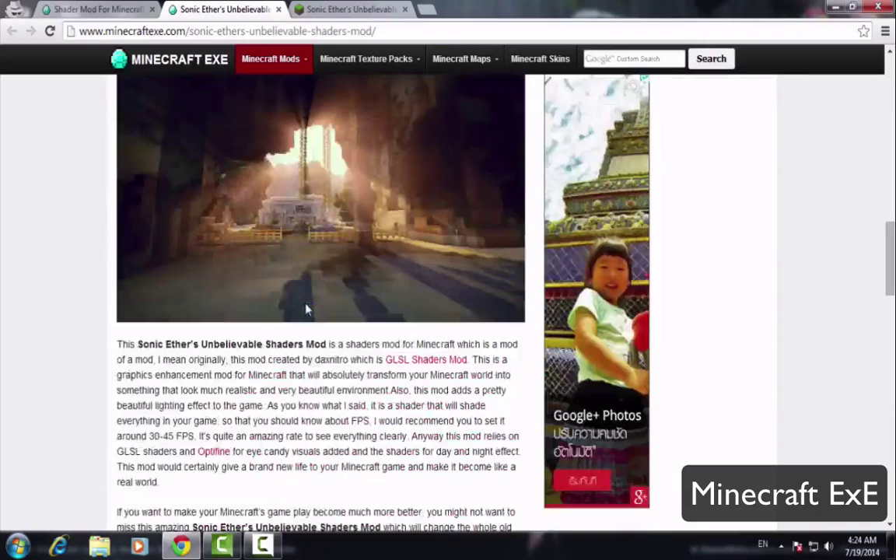
pyautogui.scroll(-6, 306, 310)
pyautogui.scroll(2, 288, 389)
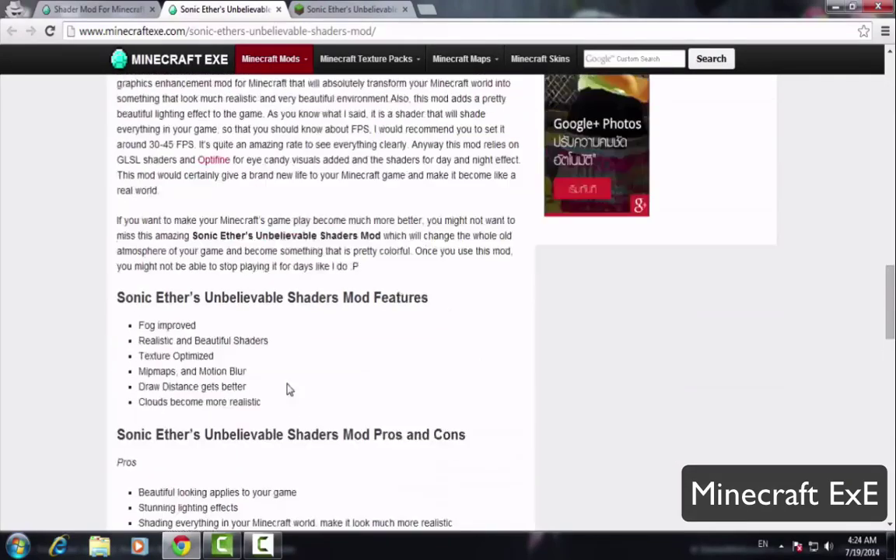
pyautogui.scroll(-4, 288, 389)
# Review the Sonic Ether's Unbelievable Shaders v10.1 thread on Minecraft Forum and point out the SEUS download links
pyautogui.click(301, 8)
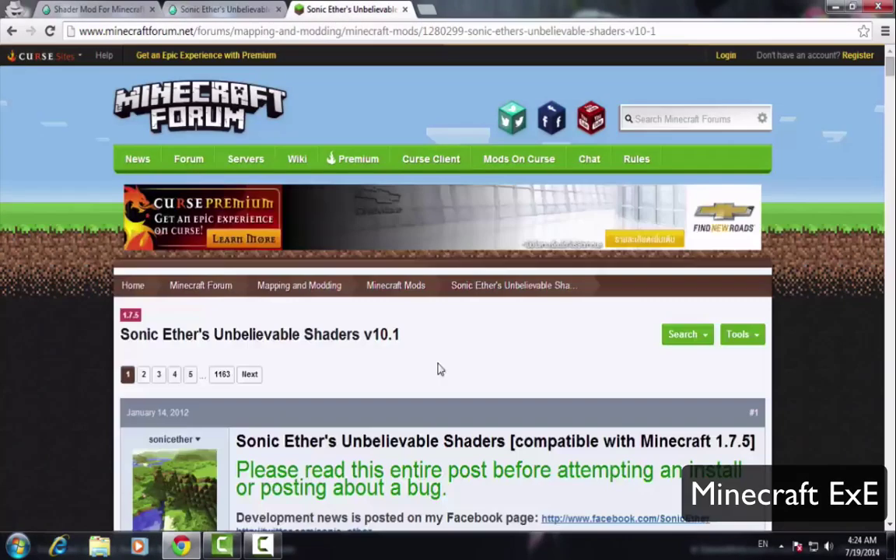
pyautogui.scroll(-5, 298, 321)
pyautogui.scroll(-20, 255, 302)
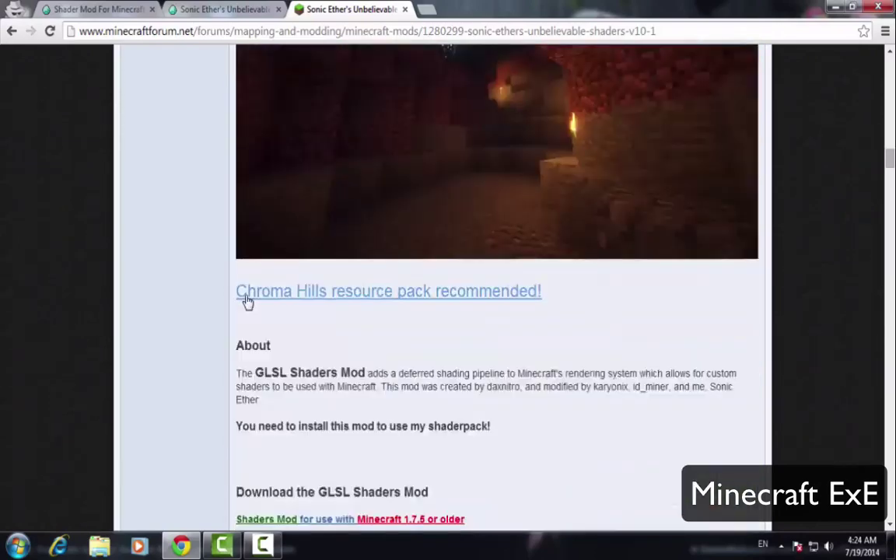
pyautogui.scroll(-3, 243, 314)
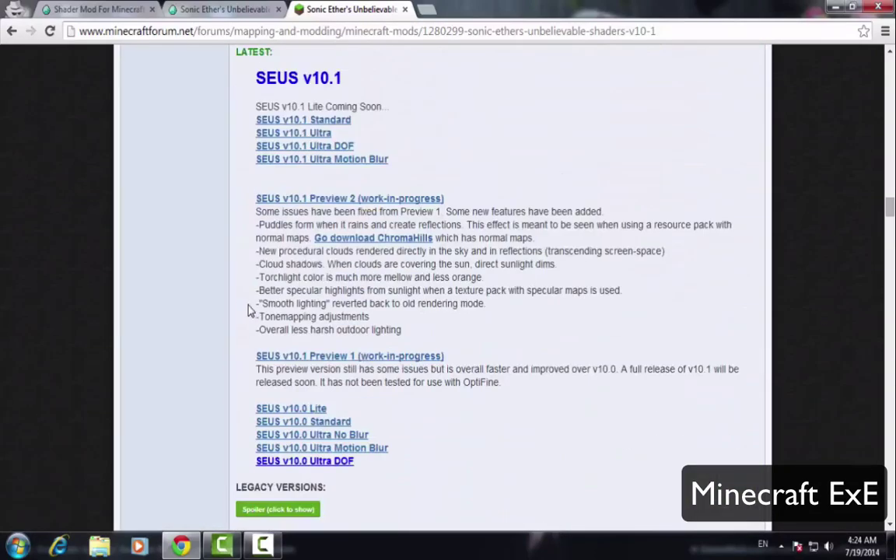
pyautogui.moveTo(416, 163); pyautogui.dragTo(465, 214)
pyautogui.click(465, 220)
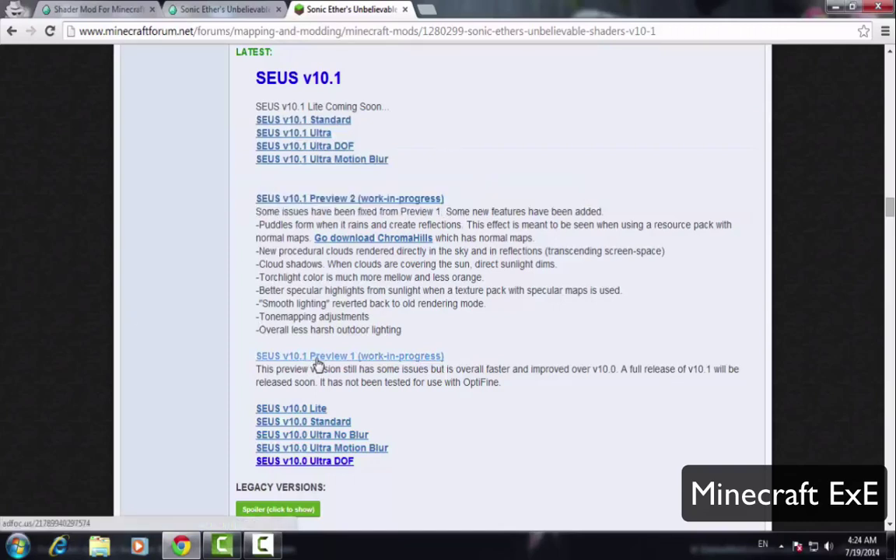
pyautogui.click(406, 357)
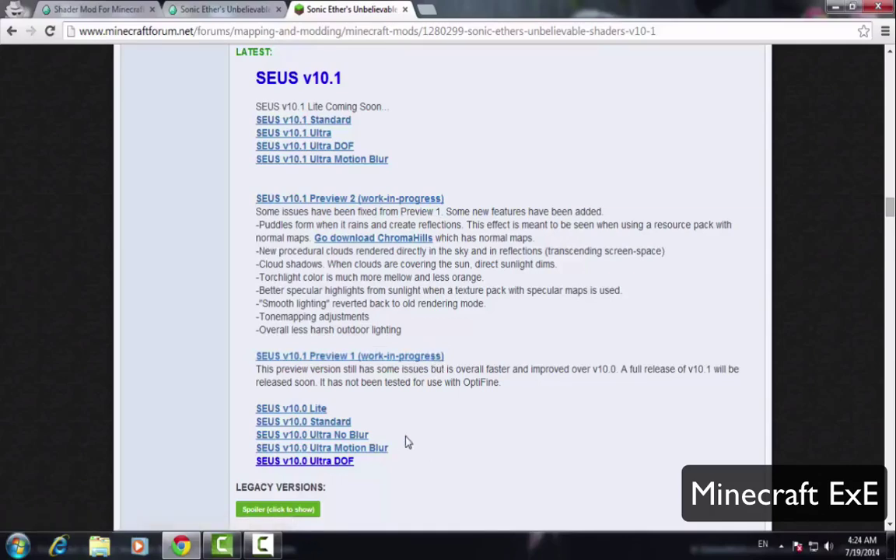
# Return to the desktop and point out the four downloaded SEUS v10.1 archives one by one
pyautogui.click(187, 547)
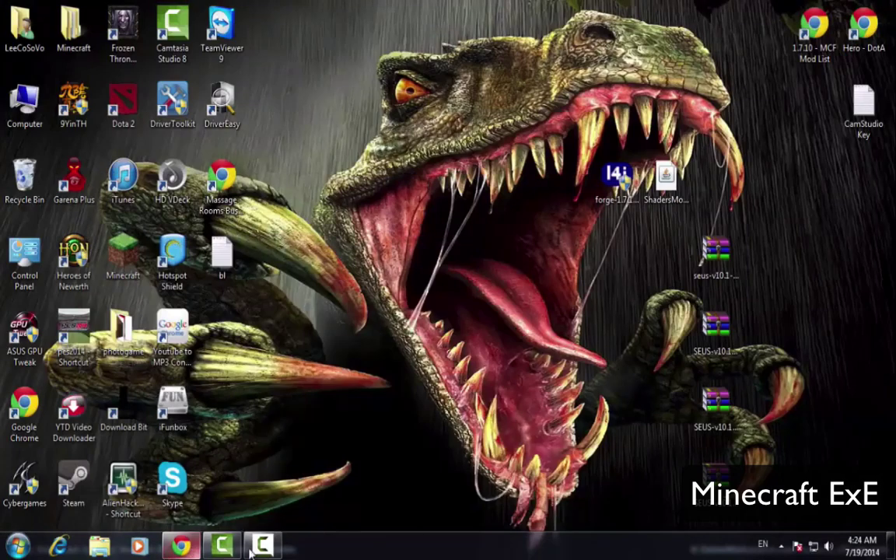
pyautogui.moveTo(731, 320); pyautogui.dragTo(774, 489)
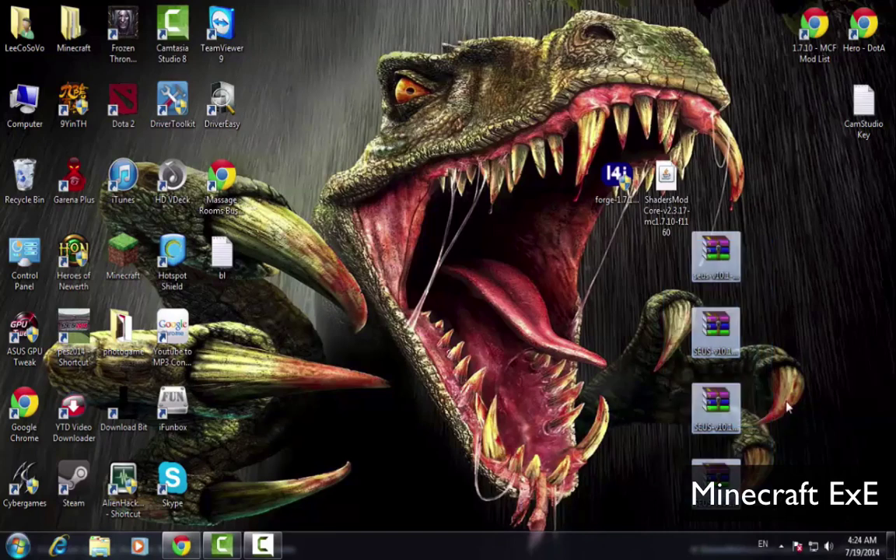
pyautogui.click(716, 257)
pyautogui.press('Down')
pyautogui.press('Down')
pyautogui.press('Down')
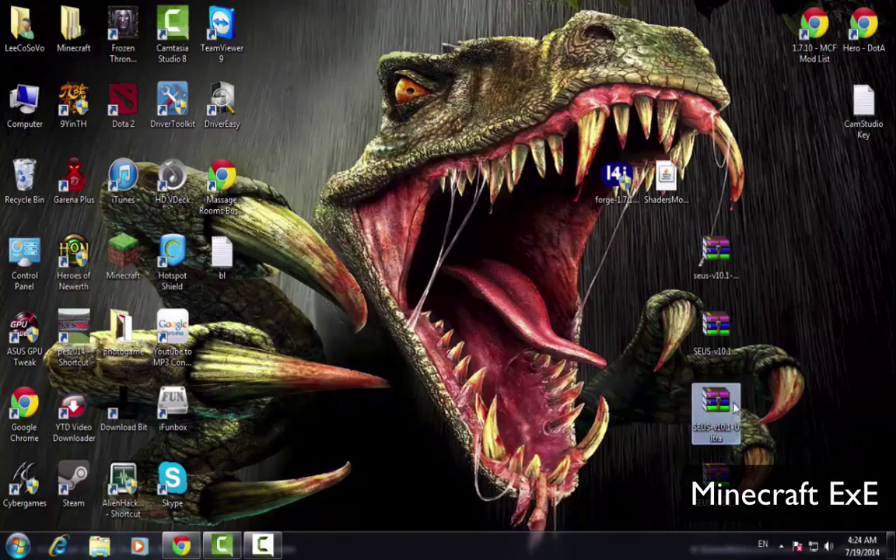
pyautogui.click(635, 333)
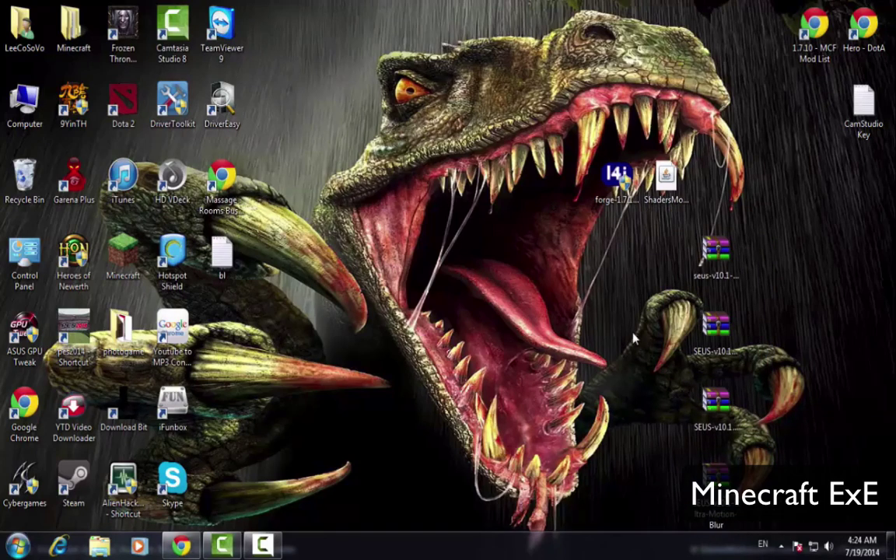
# Go to %appdata% and open the mods folder inside .minecraft
pyautogui.click(14, 550)
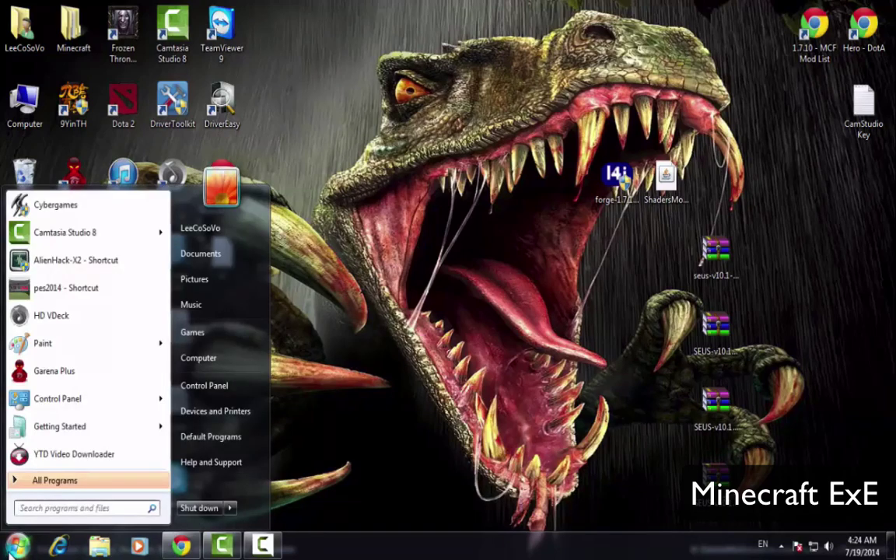
pyautogui.write('%app')
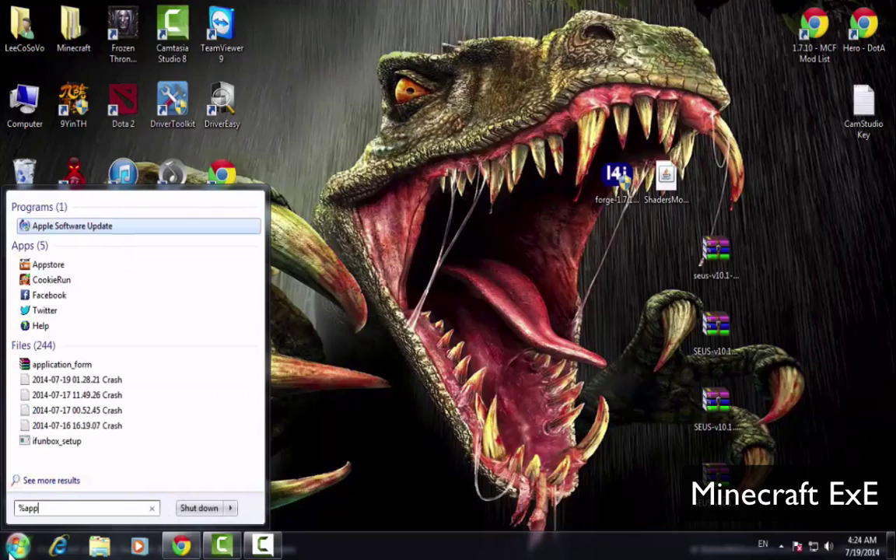
pyautogui.write('data%')
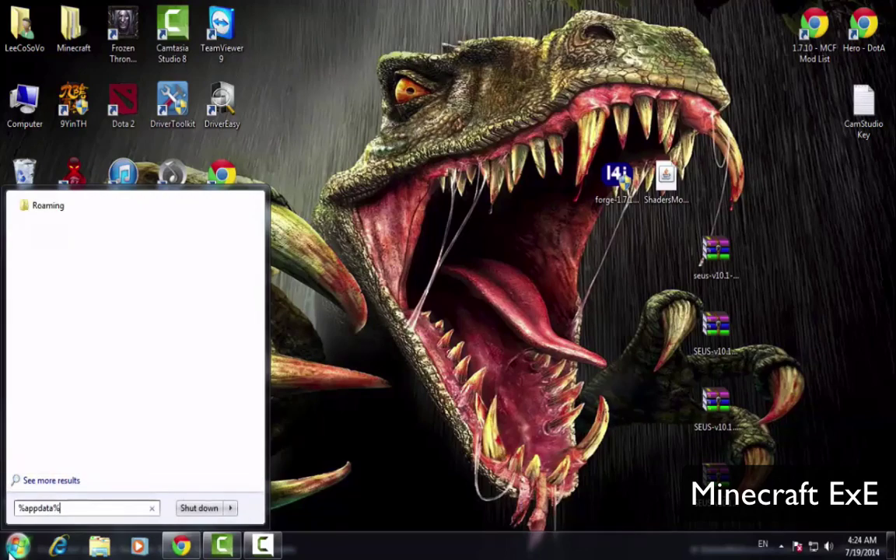
pyautogui.press('Return')
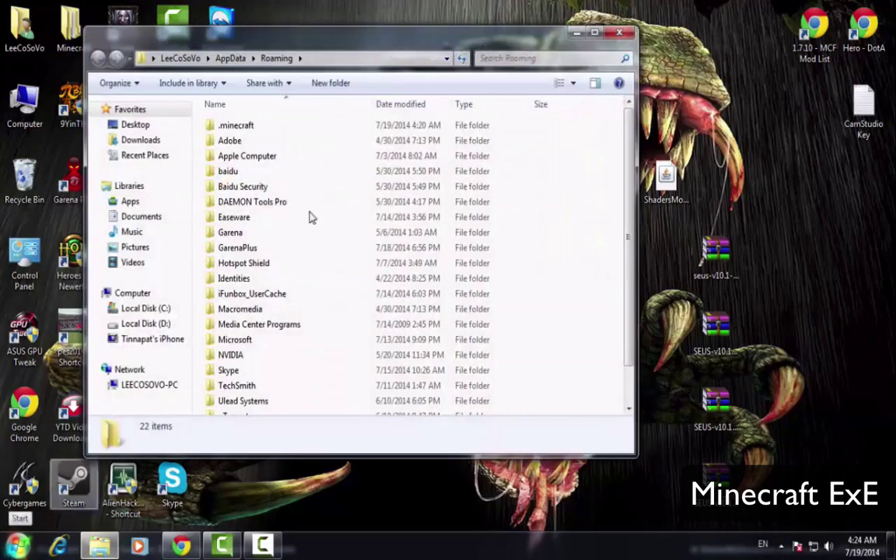
pyautogui.doubleClick(290, 127)
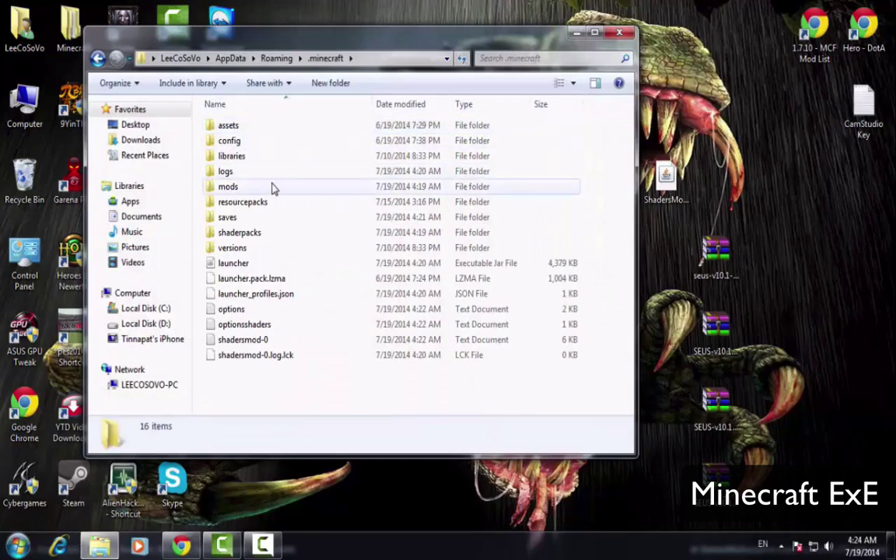
pyautogui.doubleClick(271, 188)
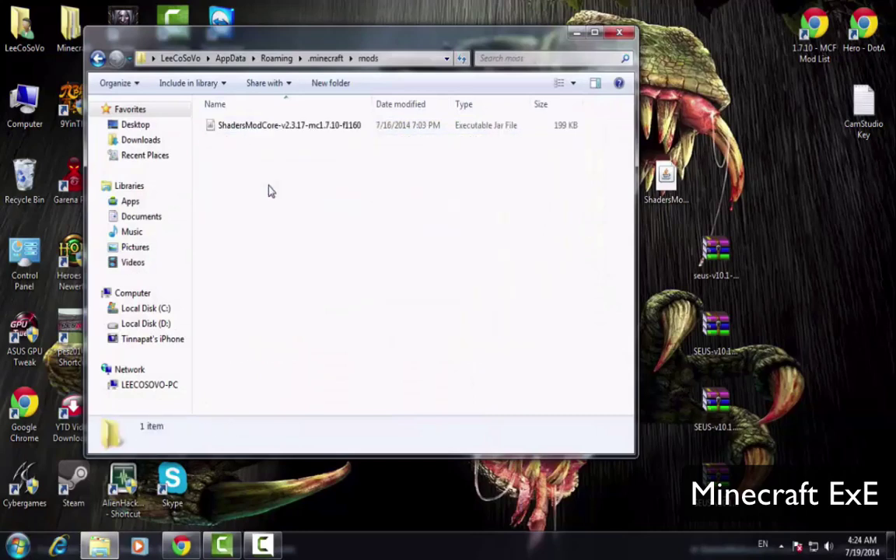
# Delete the existing ShadersModCore-v2.3.17-mc1.7.10-f1160 file from the mods folder
pyautogui.click(273, 126)
pyautogui.click(206, 154)
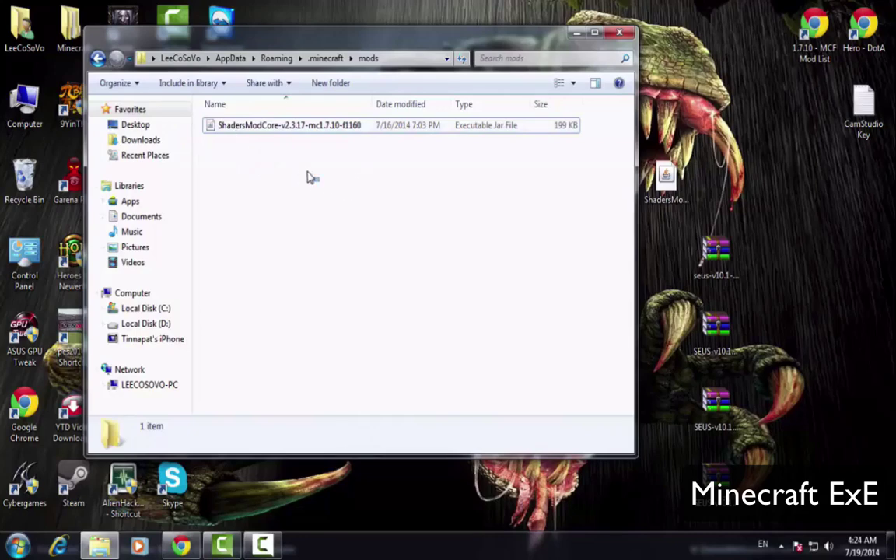
pyautogui.click(289, 127)
pyautogui.press('Delete')
pyautogui.press('Return')
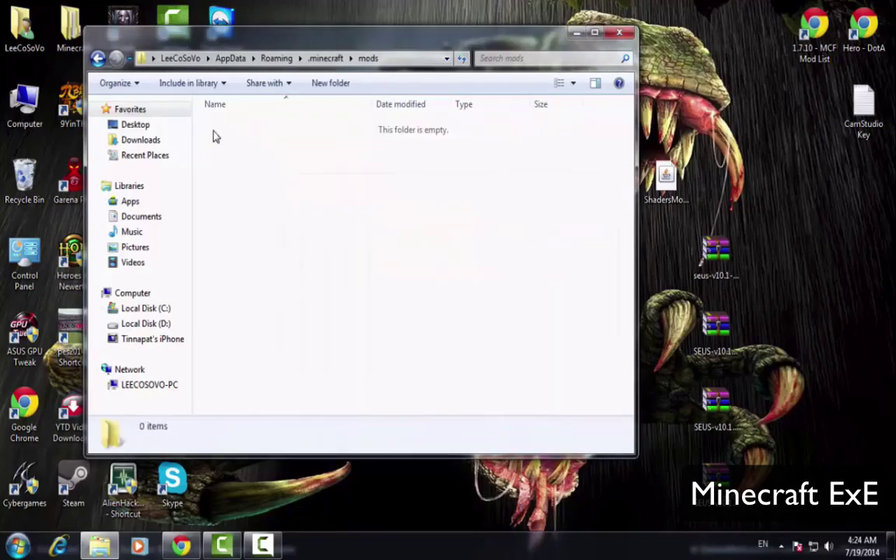
# Move the ShadersModCore-v2.3.17-mc1.7.10-f1160 file from the desktop into the mods folder
pyautogui.click(667, 180)
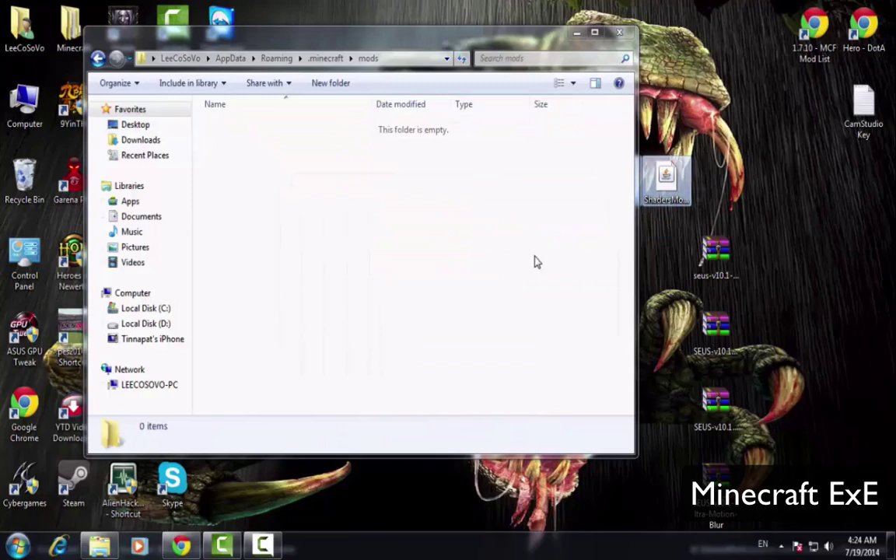
pyautogui.moveTo(500, 53); pyautogui.dragTo(468, 52)
pyautogui.moveTo(667, 185); pyautogui.dragTo(348, 291)
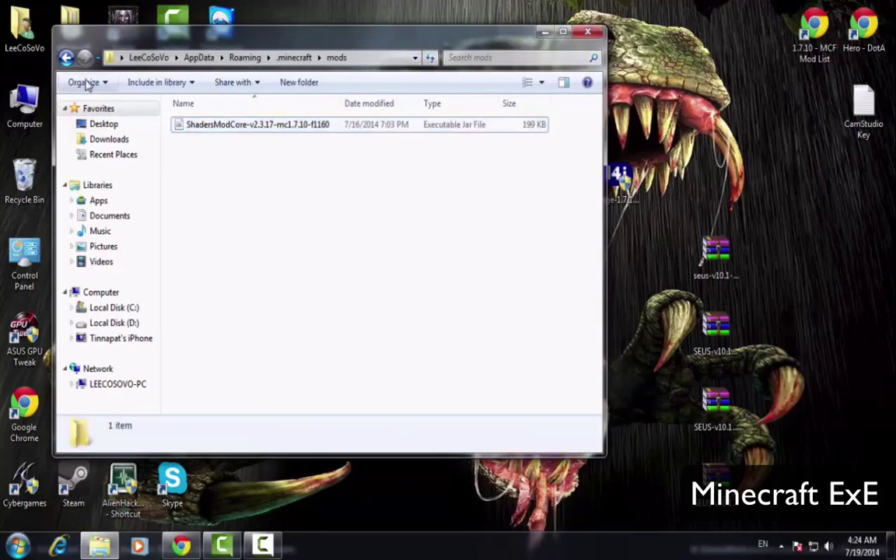
# Open the shaderpacks folder in .minecraft and delete the existing seus-v10.1-Preview2 archive
pyautogui.click(66, 58)
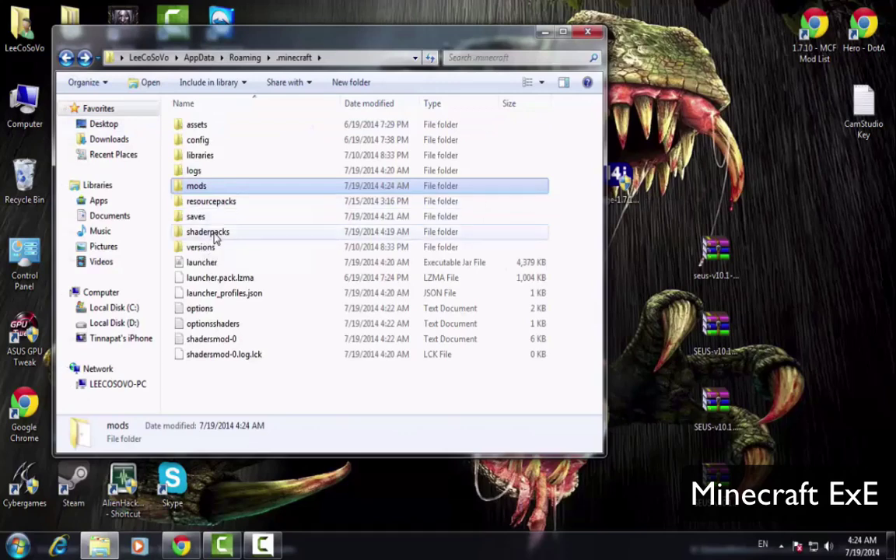
pyautogui.doubleClick(218, 231)
pyautogui.click(222, 125)
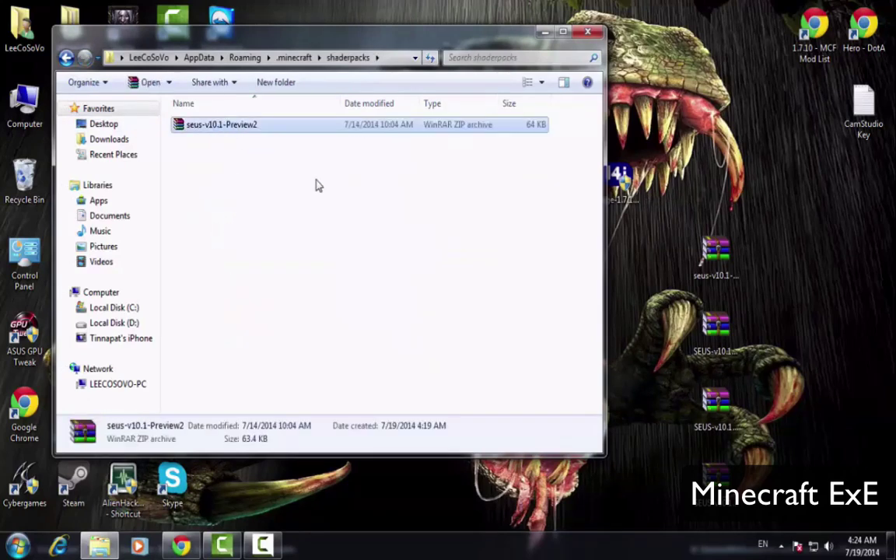
pyautogui.press('Delete')
pyautogui.press('Return')
# Move the four SEUS v10.1 archives from the desktop into the shaderpacks folder and close the folder window
pyautogui.moveTo(615, 265); pyautogui.dragTo(669, 459)
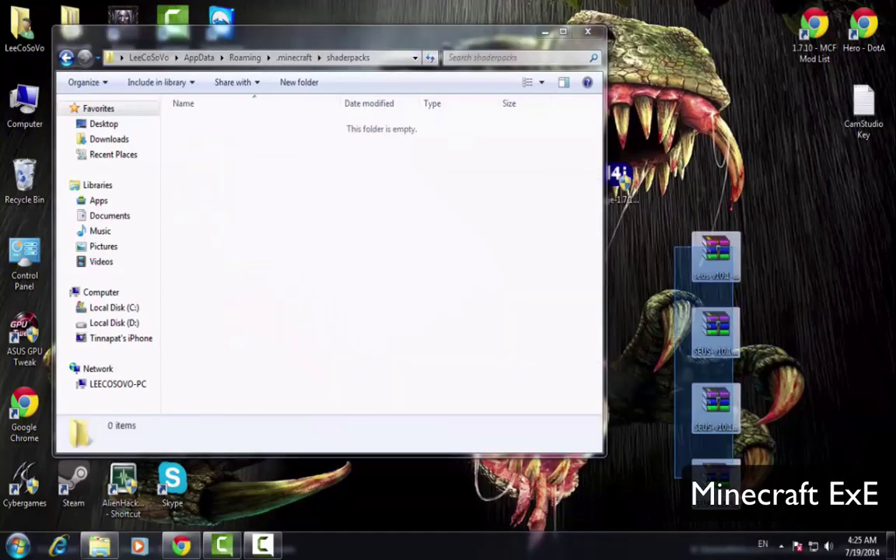
pyautogui.moveTo(717, 287); pyautogui.dragTo(350, 257)
pyautogui.click(380, 298)
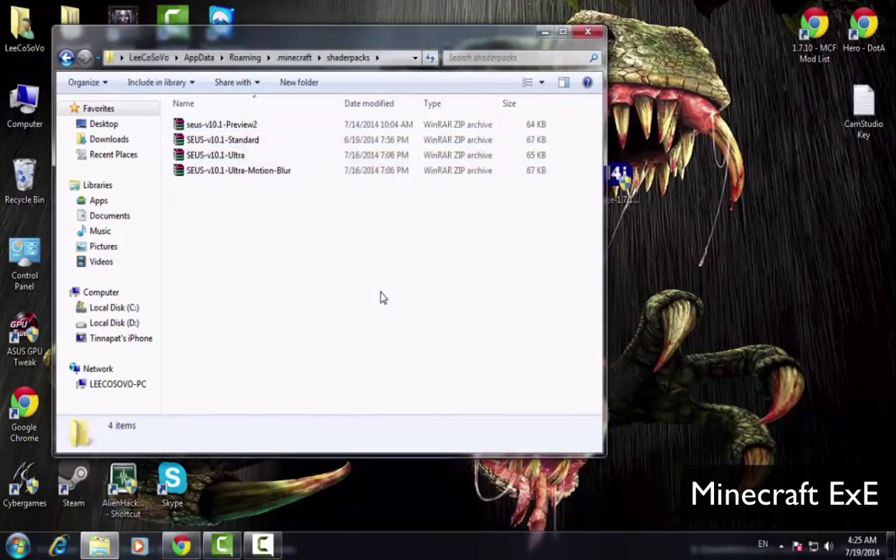
pyautogui.click(66, 58)
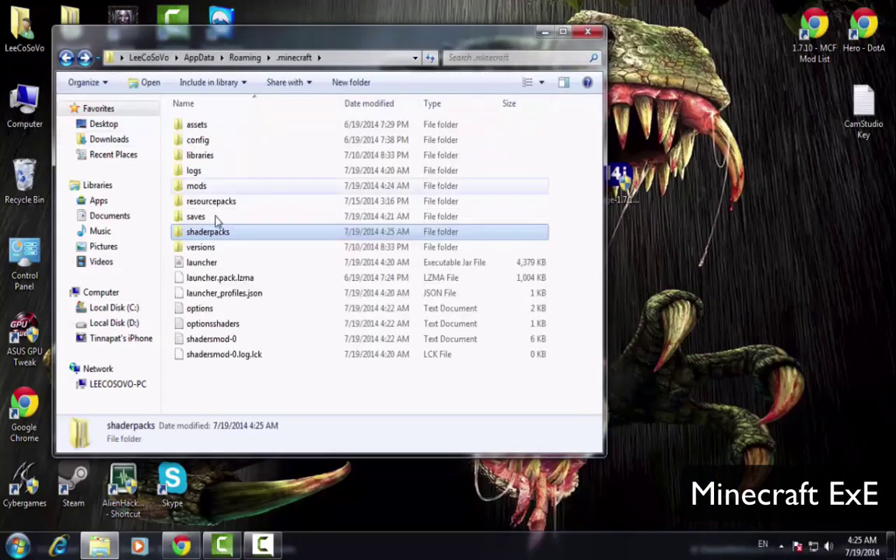
pyautogui.click(589, 33)
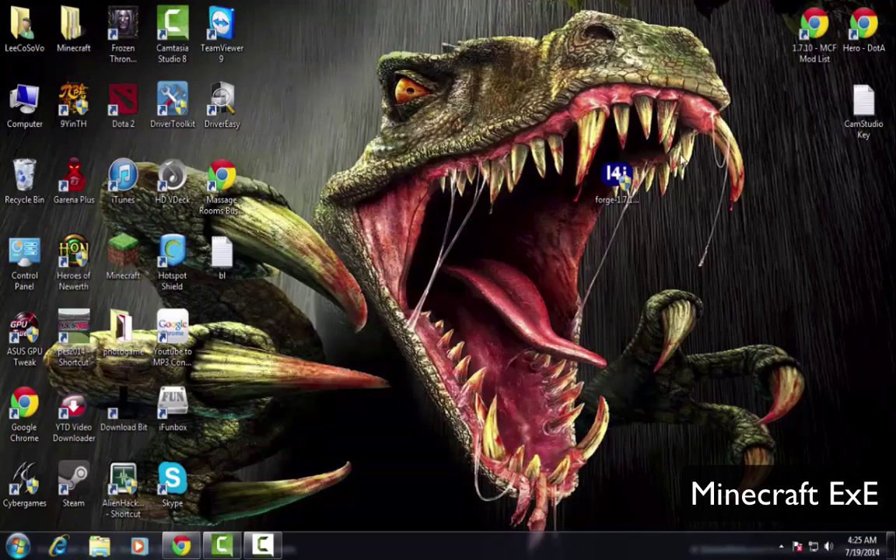
# Show the Forge installer from the desktop with Install client selected, and cancel it without installing
pyautogui.moveTo(577, 120); pyautogui.dragTo(646, 269)
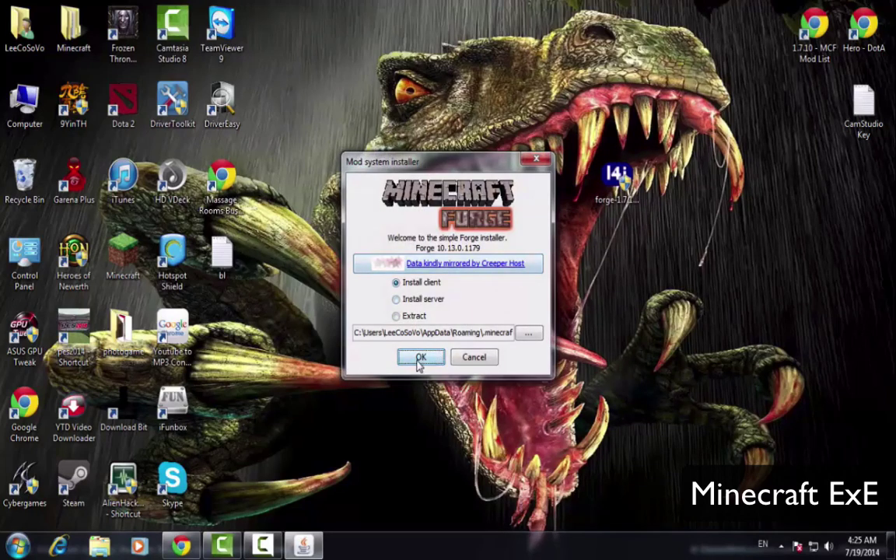
pyautogui.click(470, 361)
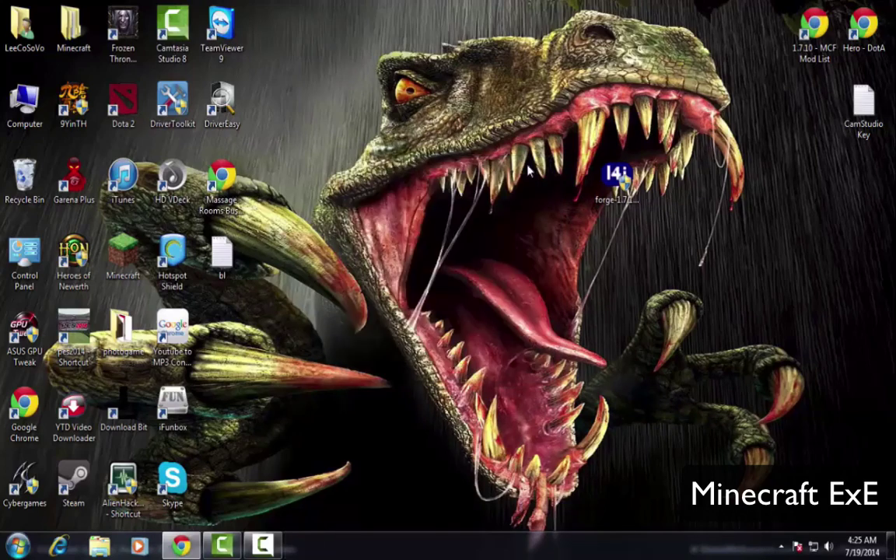
# Launch Minecraft offline with the MC+Shad+Forge profile and open the game's options
pyautogui.doubleClick(123, 257)
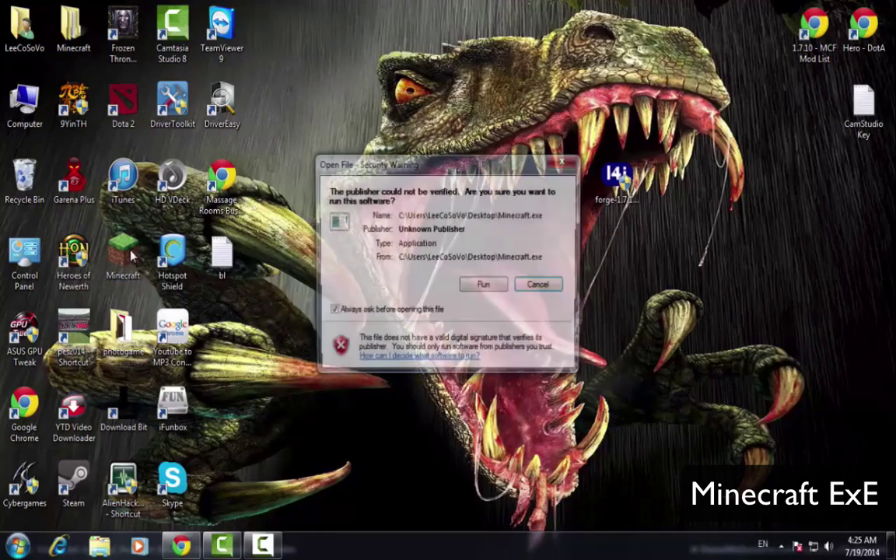
pyautogui.click(484, 288)
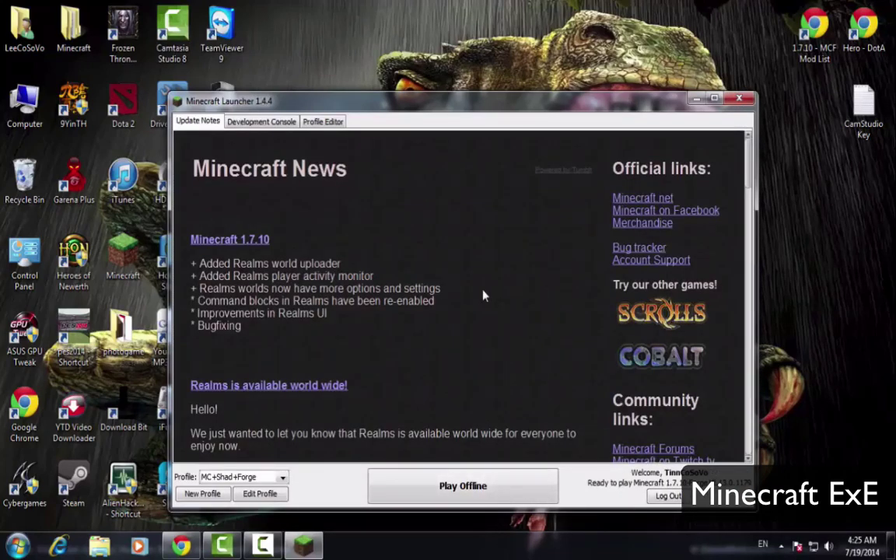
pyautogui.click(470, 502)
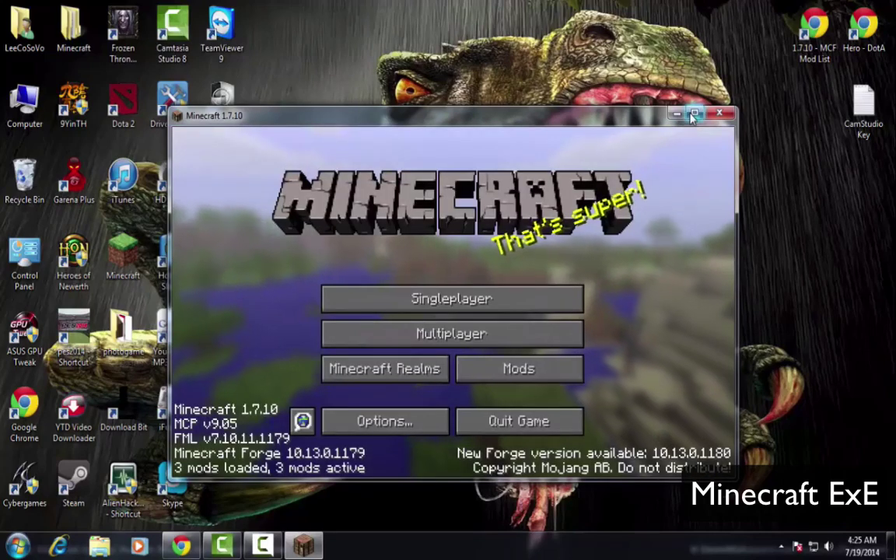
pyautogui.click(396, 422)
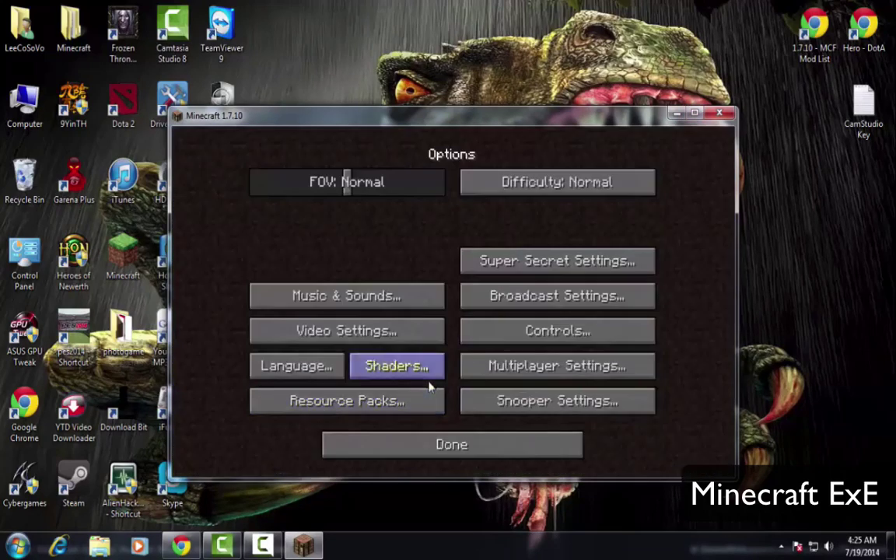
# Show the installed shaderpacks in the Shaders options, maximize the game window and return to Options
pyautogui.click(424, 372)
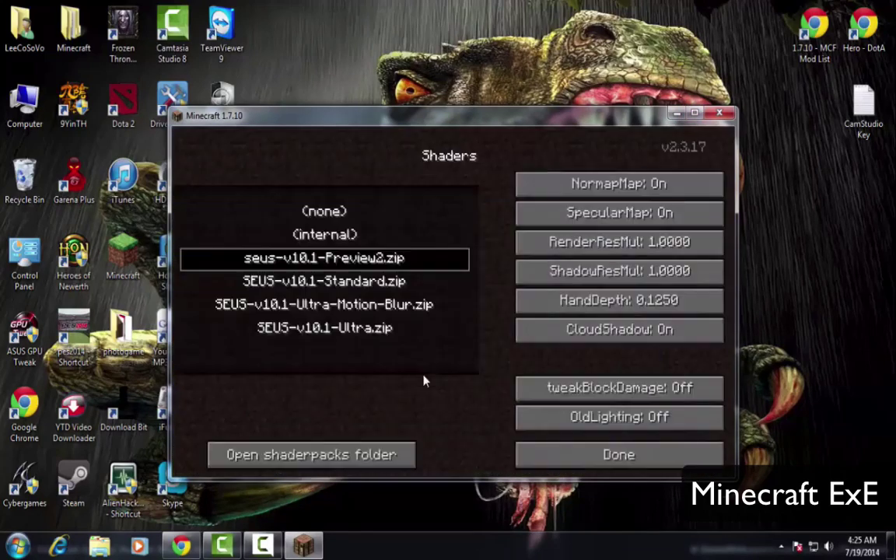
pyautogui.click(695, 114)
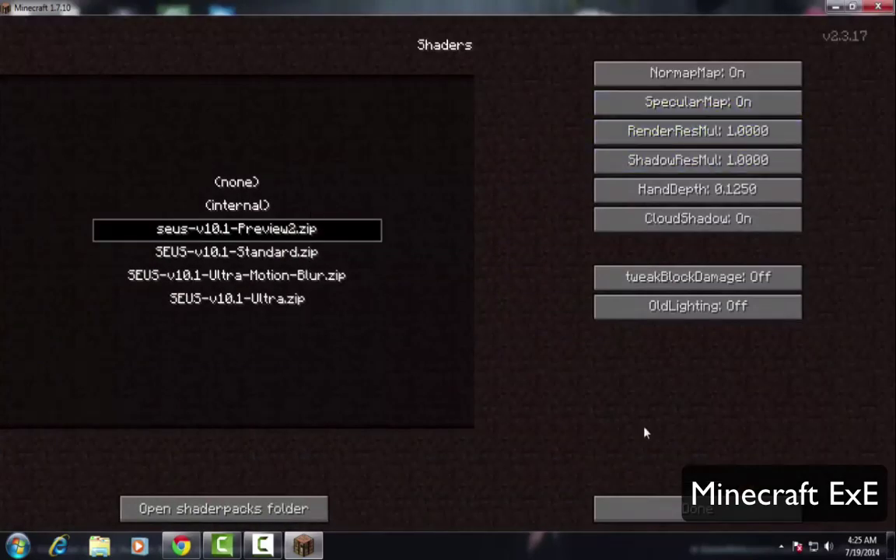
pyautogui.press('Escape')
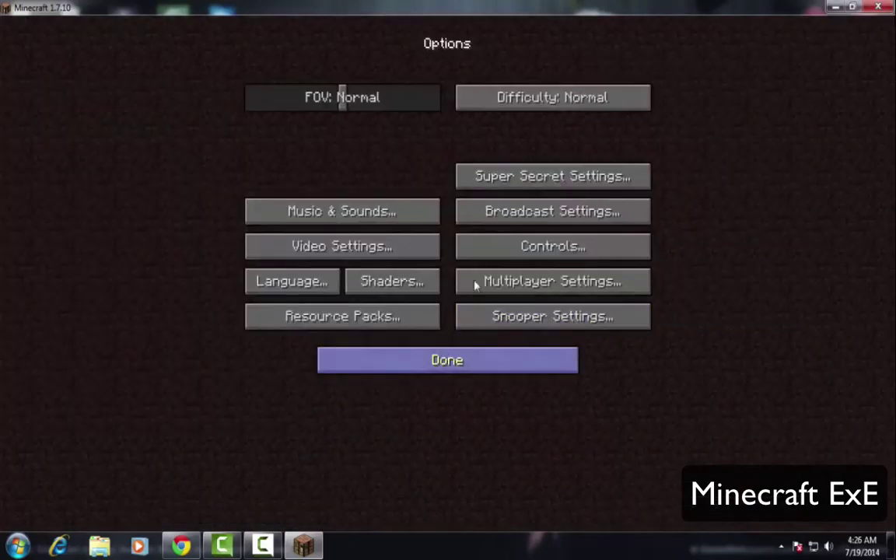
# Check the Video Settings, and load the Creative Mode world from the singleplayer list
pyautogui.click(396, 257)
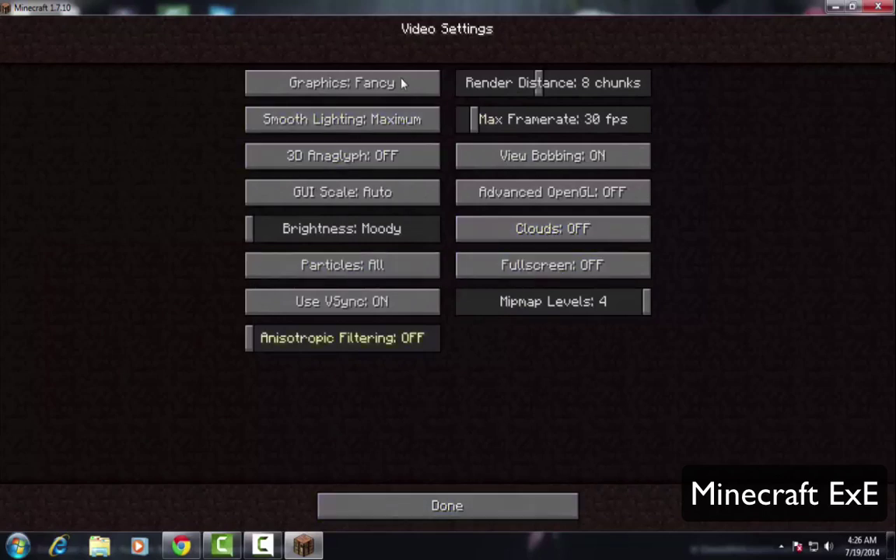
pyautogui.click(380, 506)
pyautogui.click(430, 360)
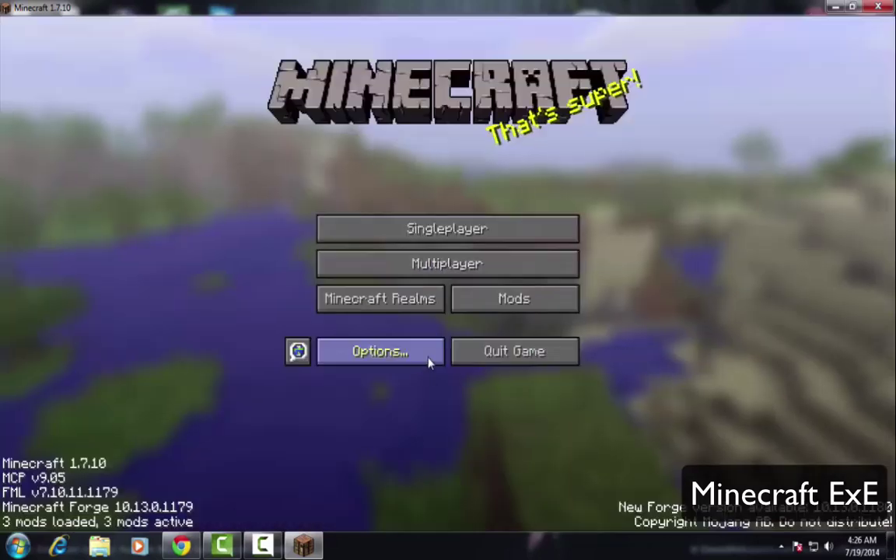
pyautogui.click(420, 235)
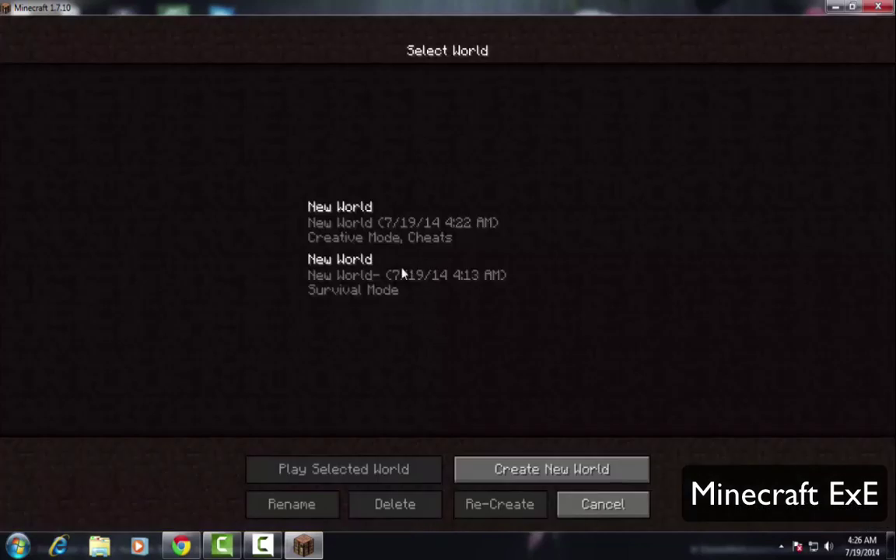
pyautogui.doubleClick(391, 235)
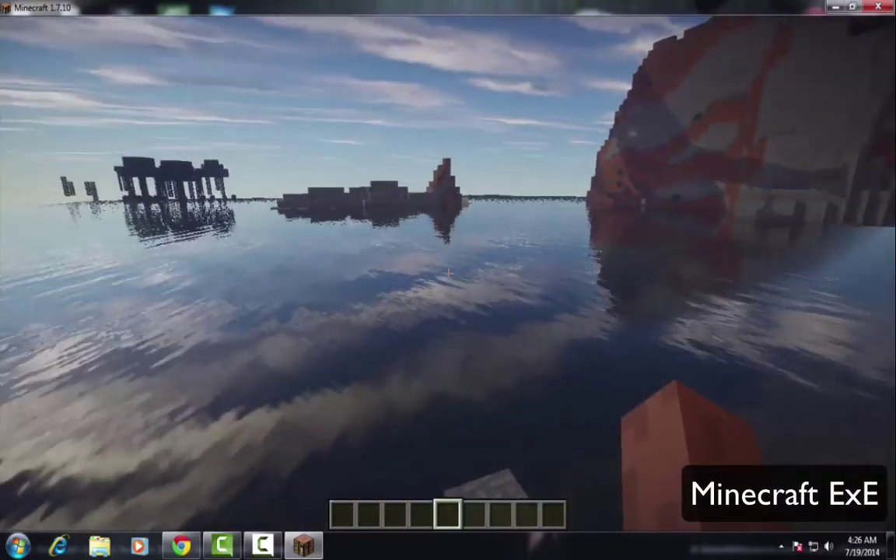
# Switch the shaderpack to SEUS-v10.1-Standard.zip and return to the world to look at the sky and terrain
pyautogui.press('Escape')
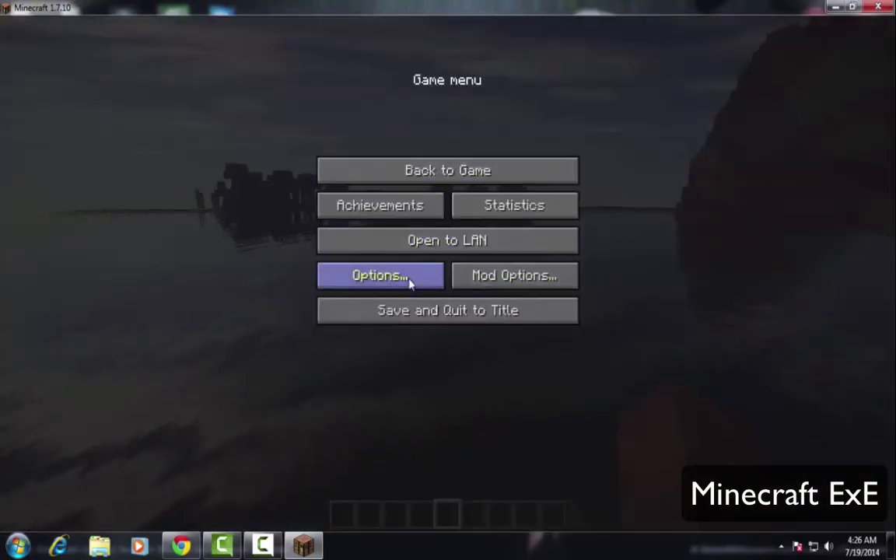
pyautogui.click(405, 286)
pyautogui.click(424, 285)
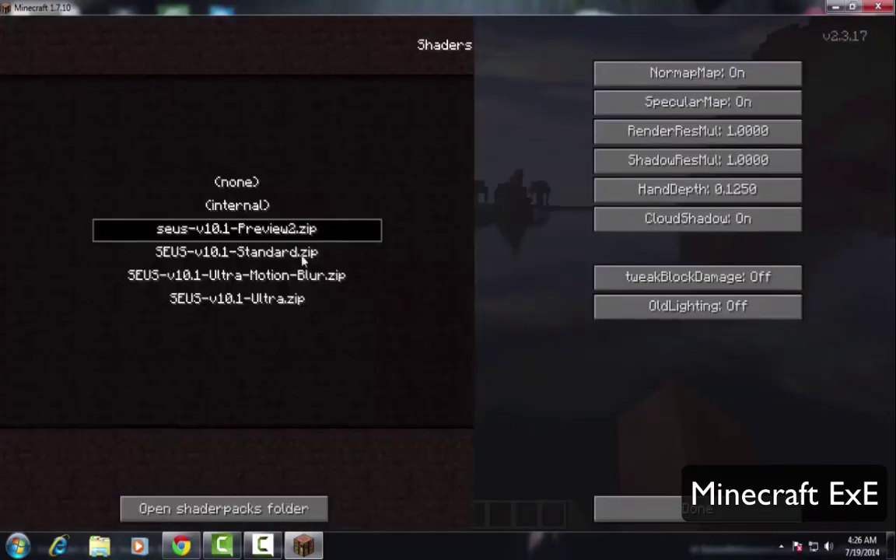
pyautogui.click(244, 254)
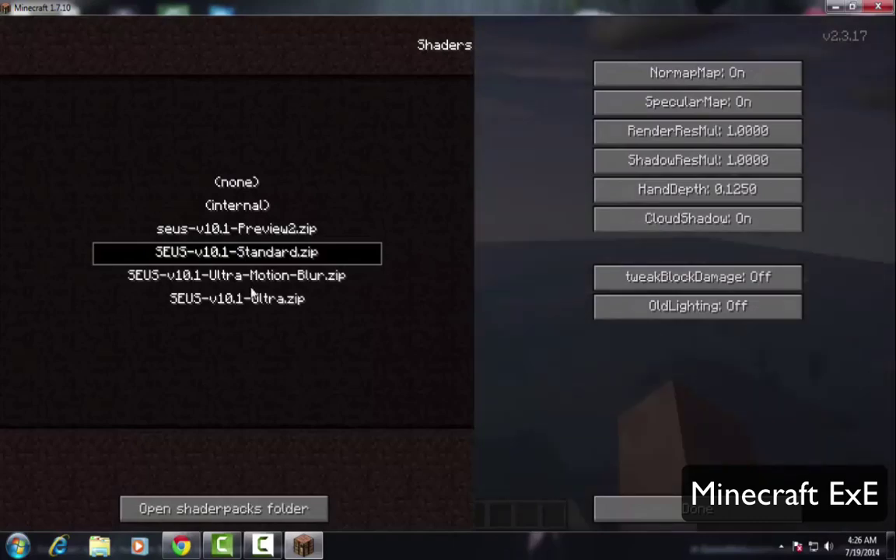
pyautogui.click(699, 513)
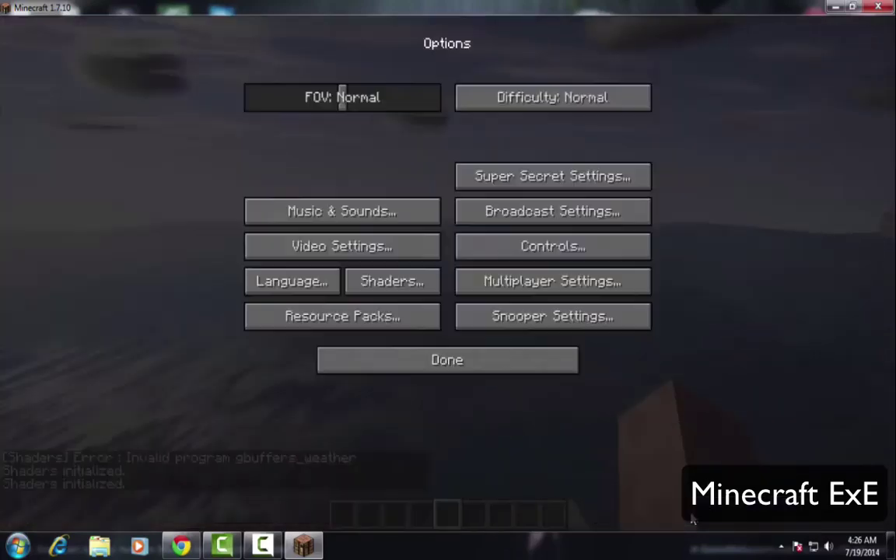
pyautogui.click(412, 357)
pyautogui.click(434, 174)
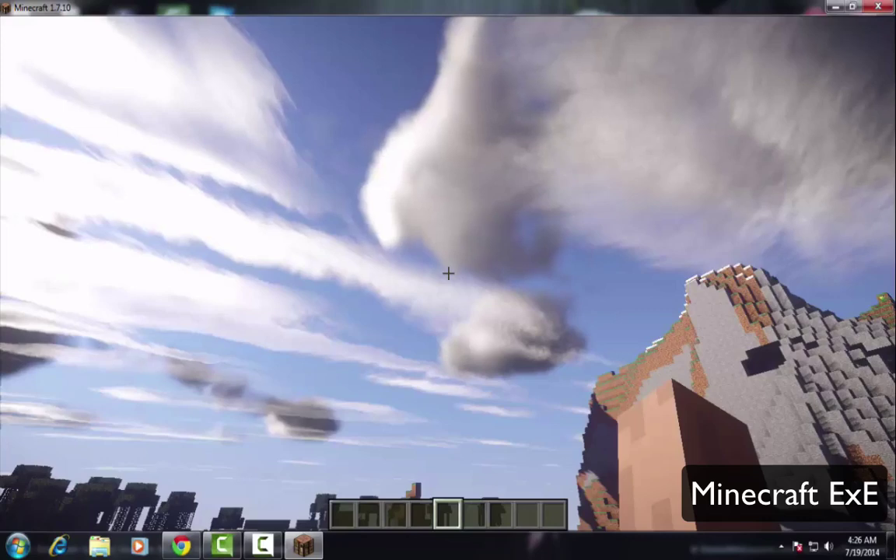
# Change the shaderpack back to seus-v10.1-Preview2.zip and resume the game
pyautogui.press('Escape')
pyautogui.click(413, 274)
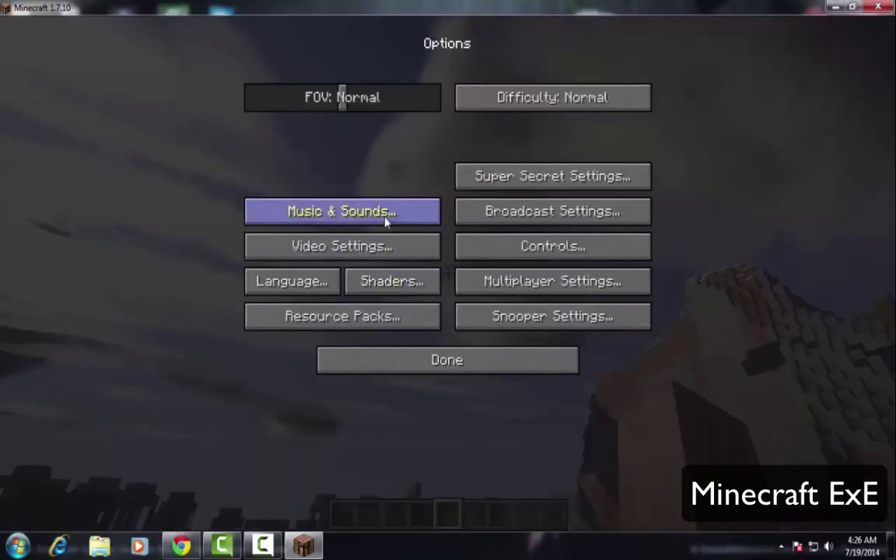
pyautogui.click(395, 282)
pyautogui.click(232, 238)
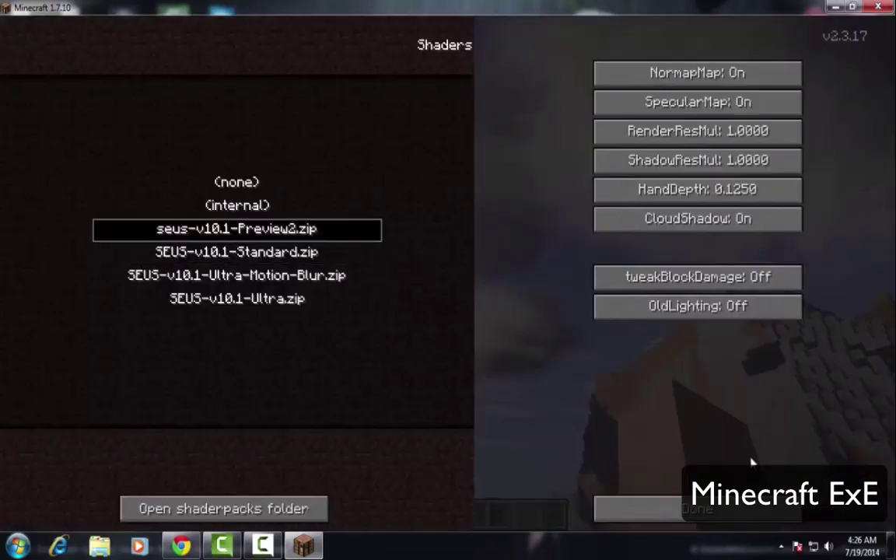
pyautogui.click(646, 509)
pyautogui.click(490, 362)
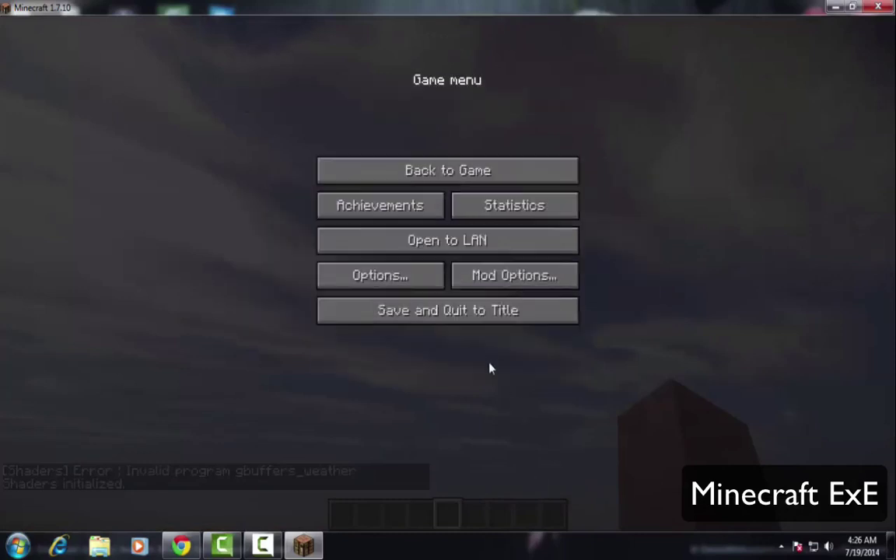
pyautogui.click(489, 173)
# Apply the SEUS-v10.1-Ultra-Motion-Blur.zip shaderpack and check it in the world, including from the third-person camera
pyautogui.moveTo(449, 273)
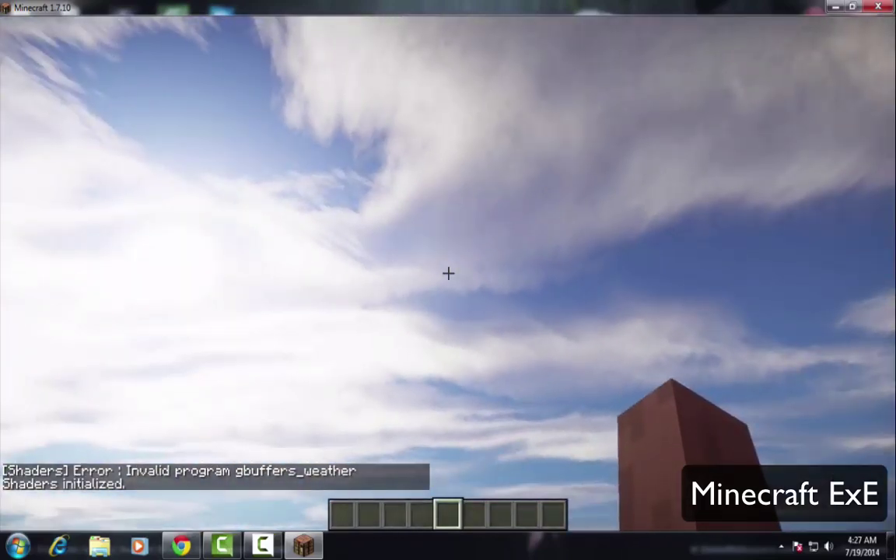
pyautogui.press('Escape')
pyautogui.click(434, 279)
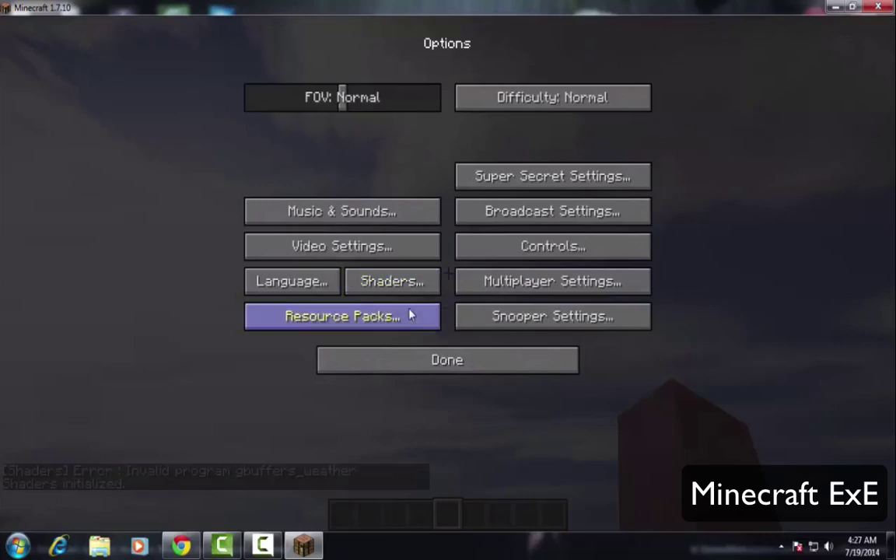
pyautogui.click(408, 287)
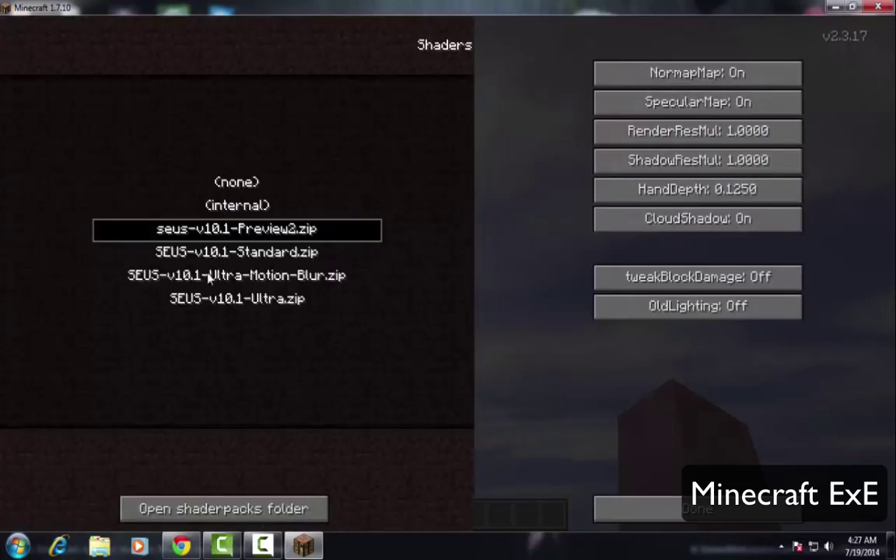
pyautogui.click(208, 279)
pyautogui.click(678, 514)
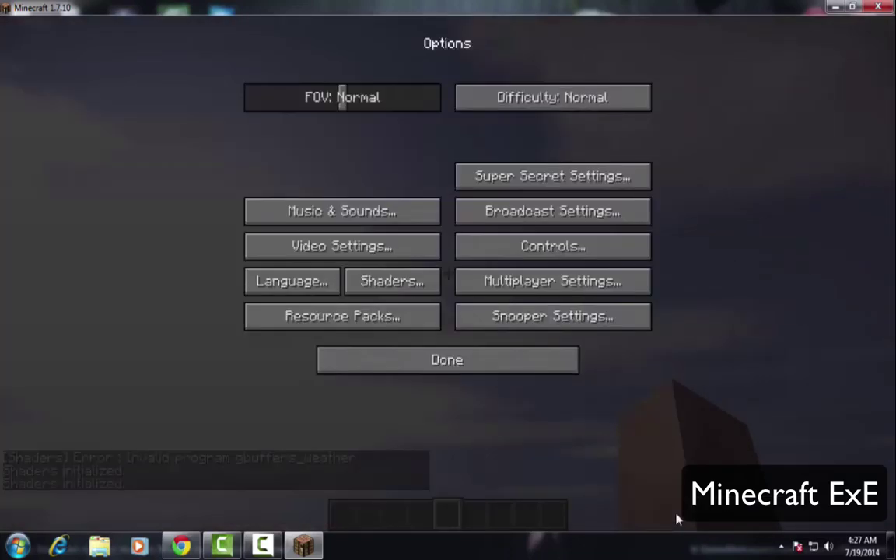
pyautogui.click(452, 358)
pyautogui.press('Escape')
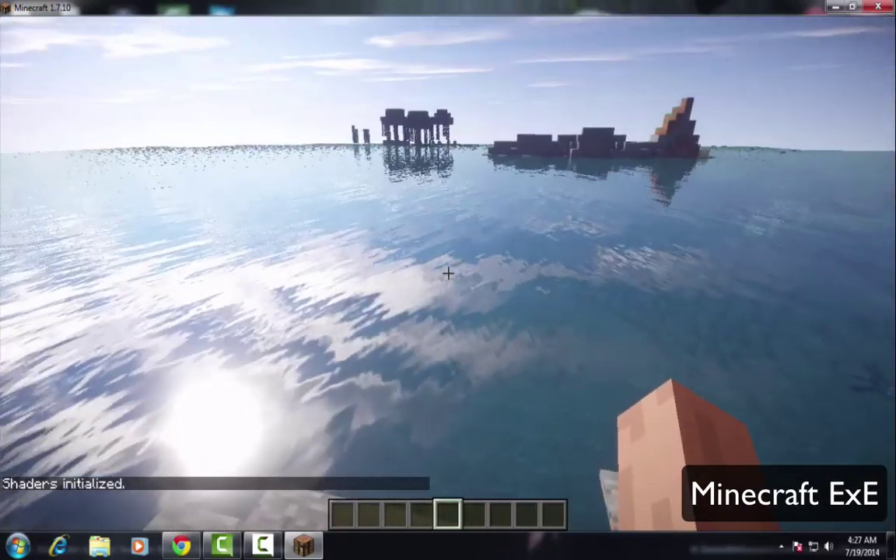
pyautogui.press('F5')
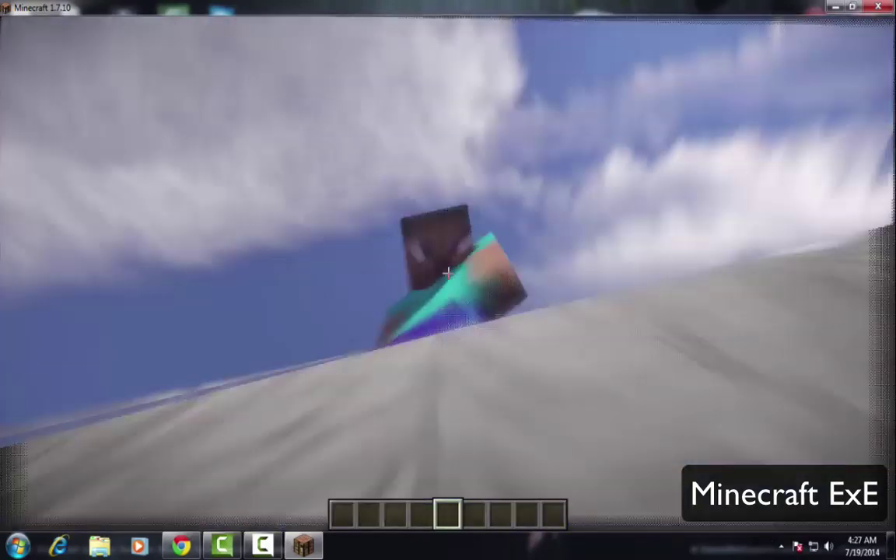
pyautogui.press('F5')
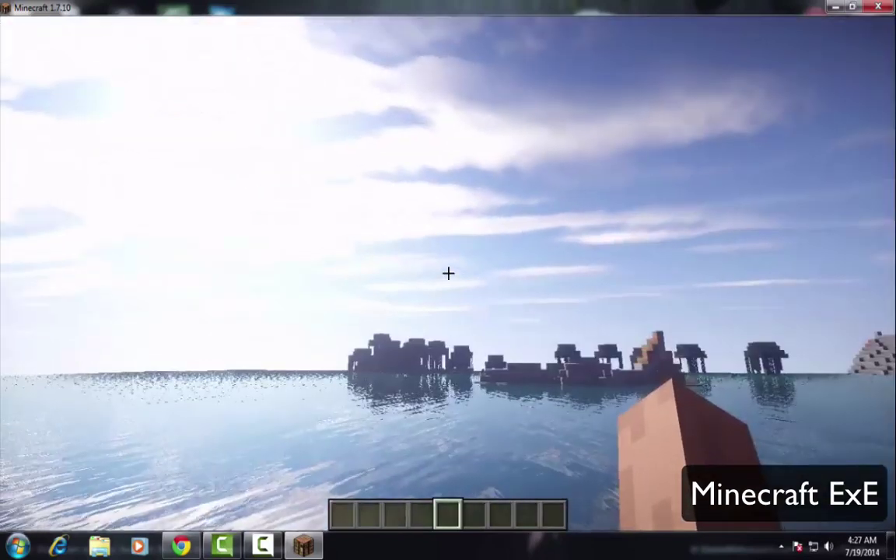
# Apply the SEUS-v10.1-Ultra.zip shaderpack and move forward in the world to view the water
pyautogui.press('Escape')
pyautogui.click(427, 282)
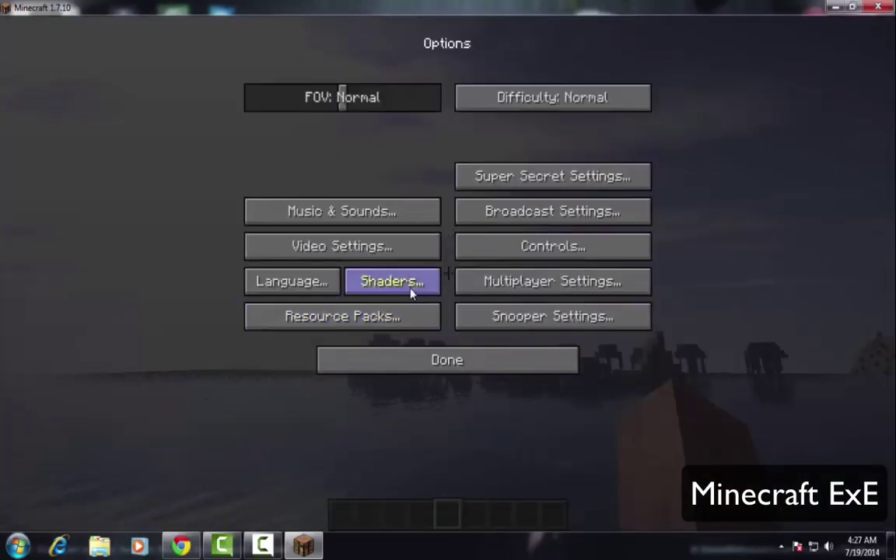
pyautogui.click(409, 288)
pyautogui.click(242, 308)
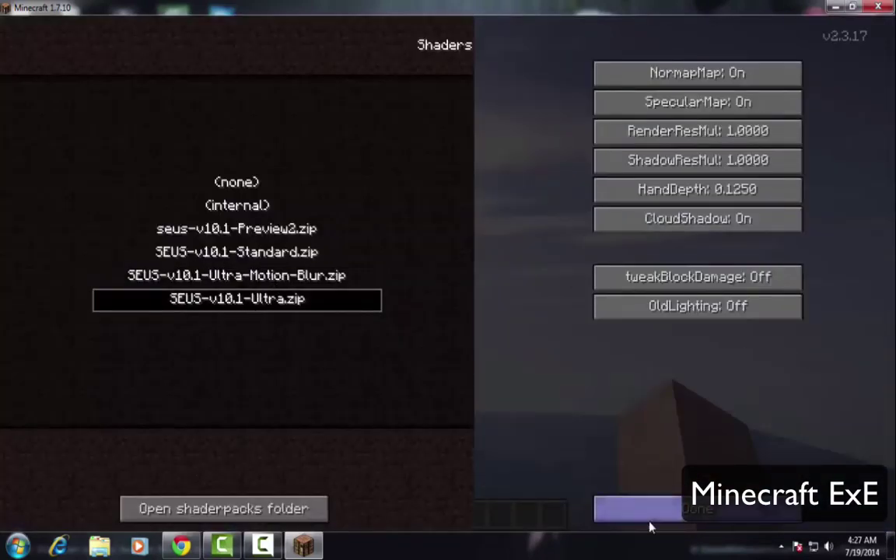
pyautogui.click(614, 512)
pyautogui.click(503, 364)
pyautogui.click(506, 176)
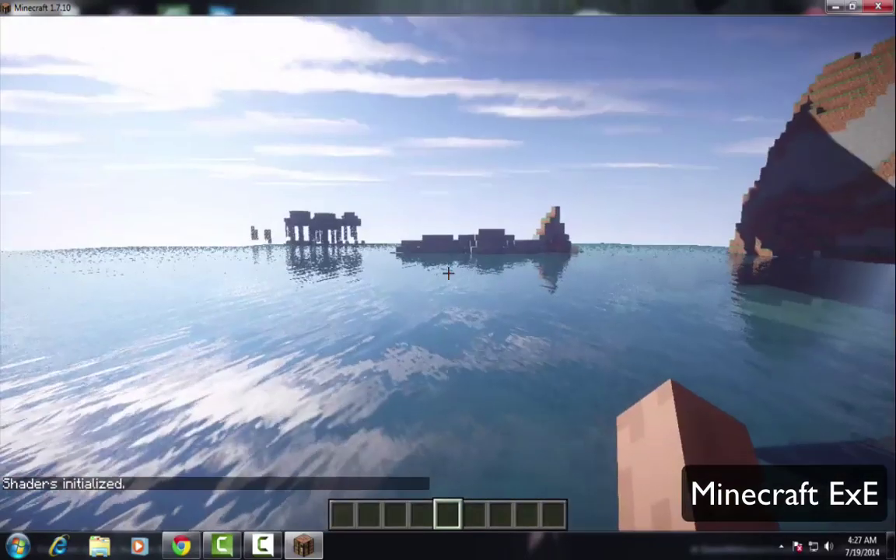
pyautogui.press('w')
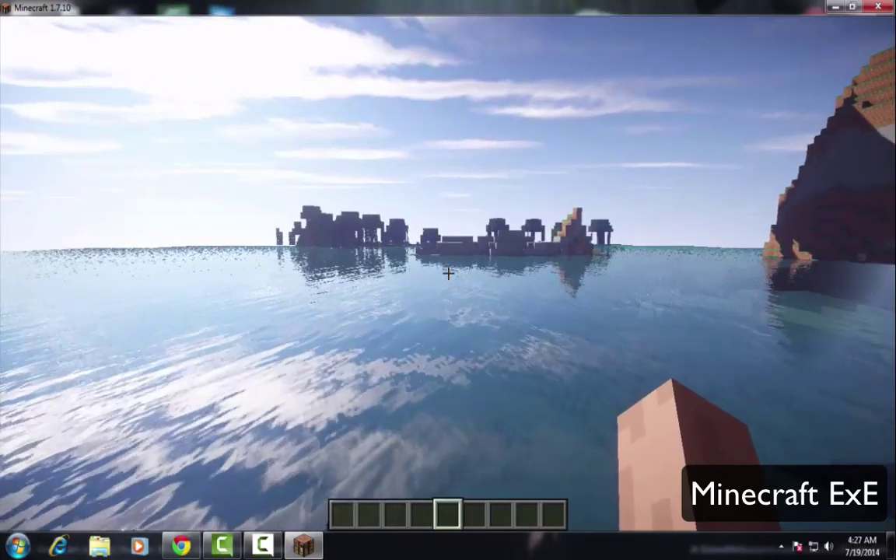
# Replace the Ultra shaderpack with seus-v10.1-Preview2.zip and go back into the world to view it underwater
pyautogui.press('Escape')
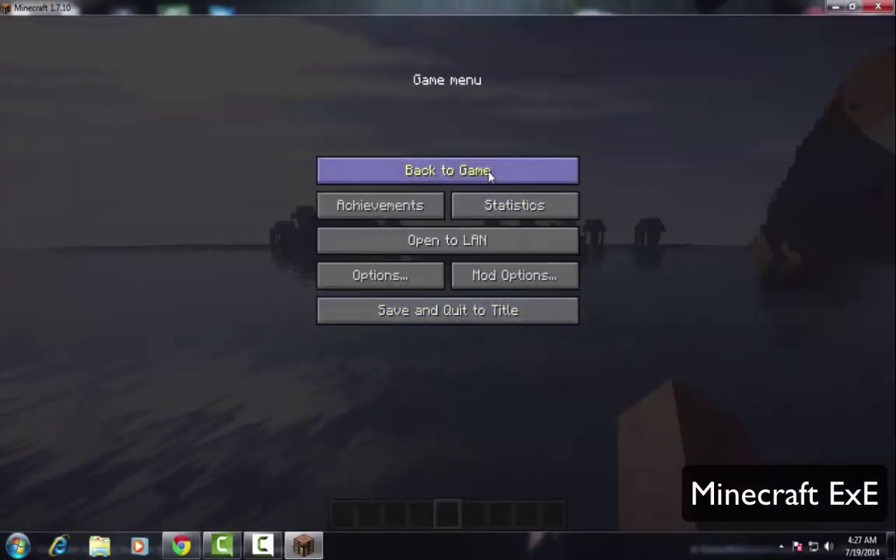
pyautogui.click(425, 274)
pyautogui.click(382, 286)
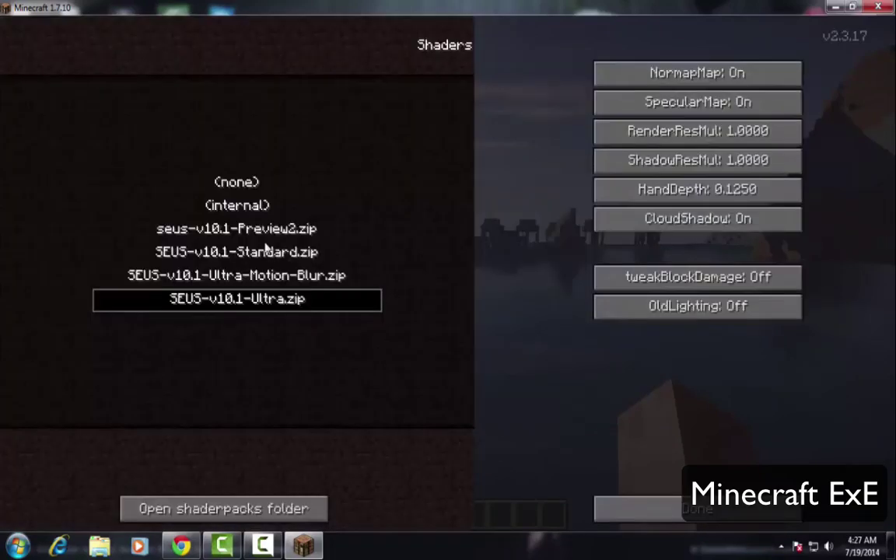
pyautogui.click(265, 229)
pyautogui.click(698, 514)
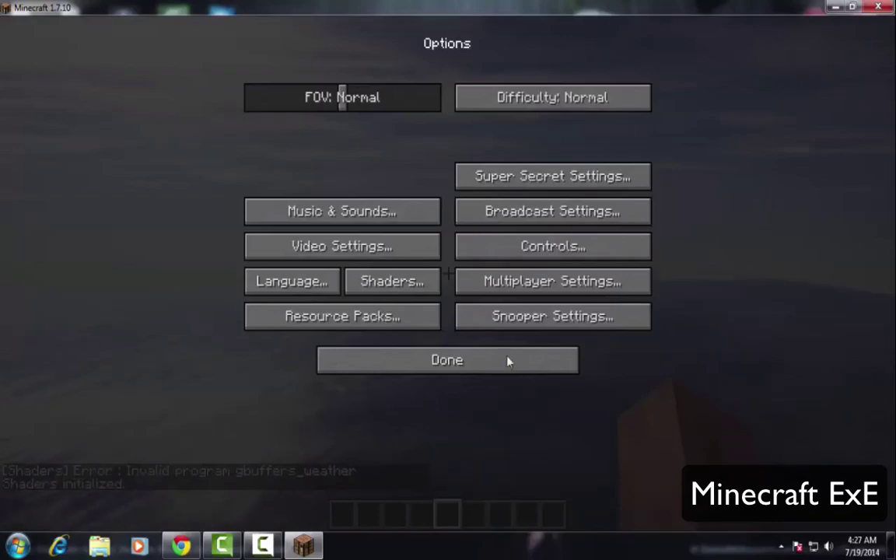
pyautogui.click(507, 359)
pyautogui.click(505, 168)
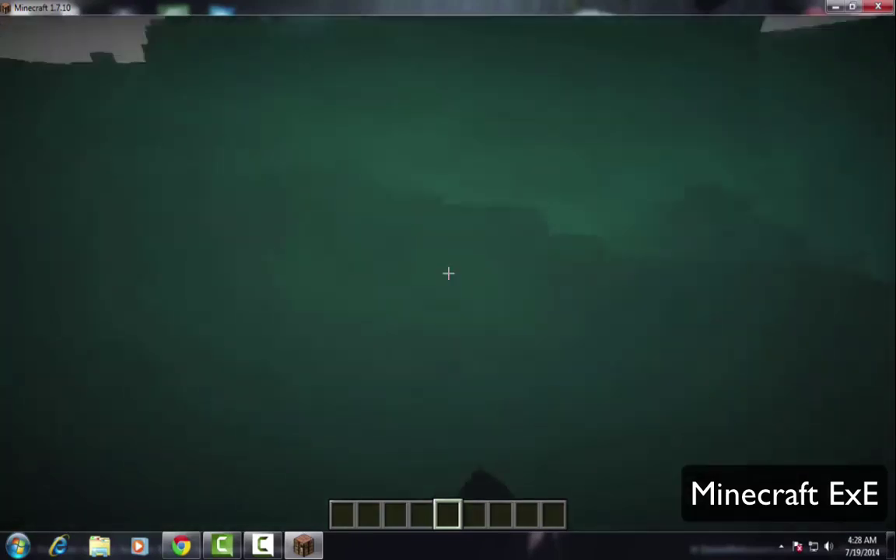
# Select the SEUS-v10.1-Standard.zip shaderpack while underwater and return to the game
pyautogui.press('Escape')
pyautogui.click(420, 277)
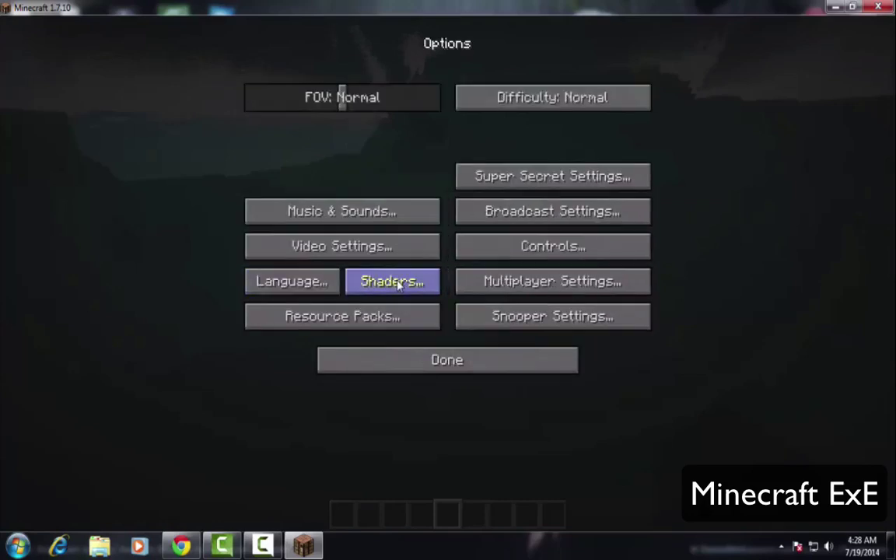
pyautogui.click(378, 277)
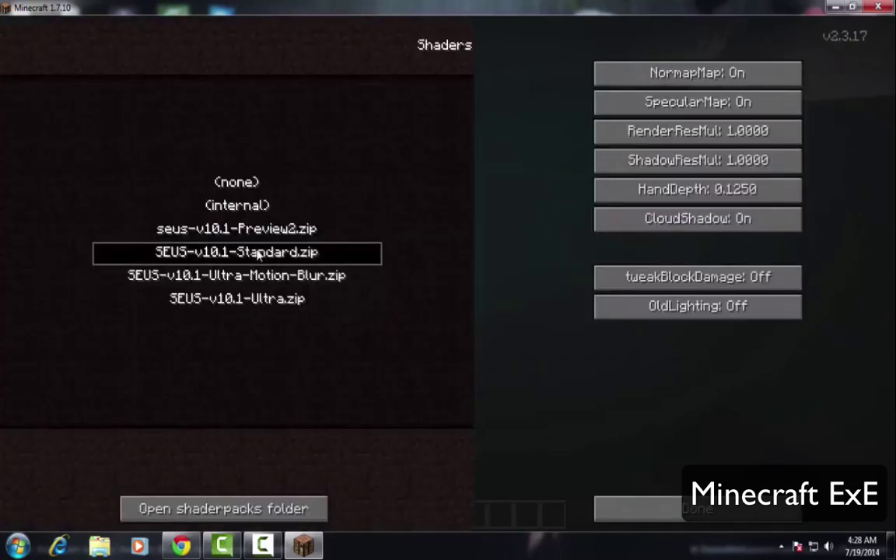
pyautogui.press('Escape')
pyautogui.press('Escape')
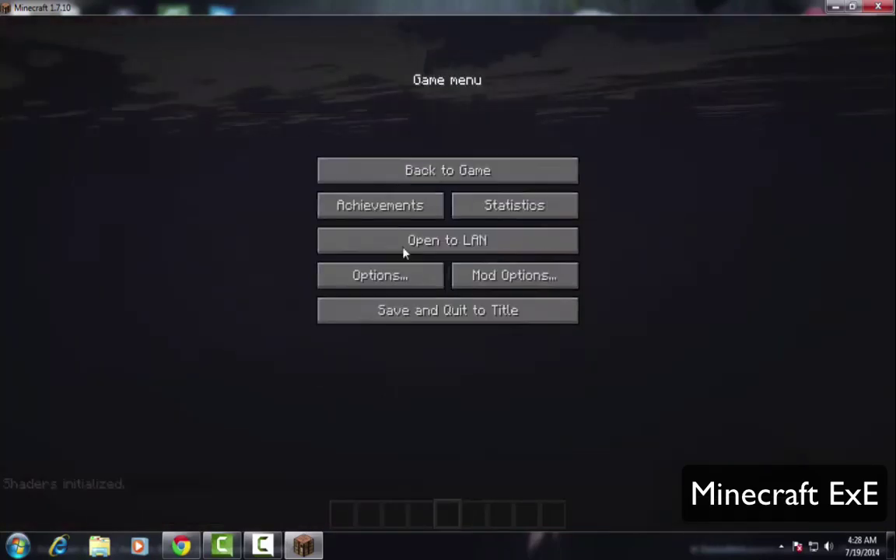
pyautogui.press('Escape')
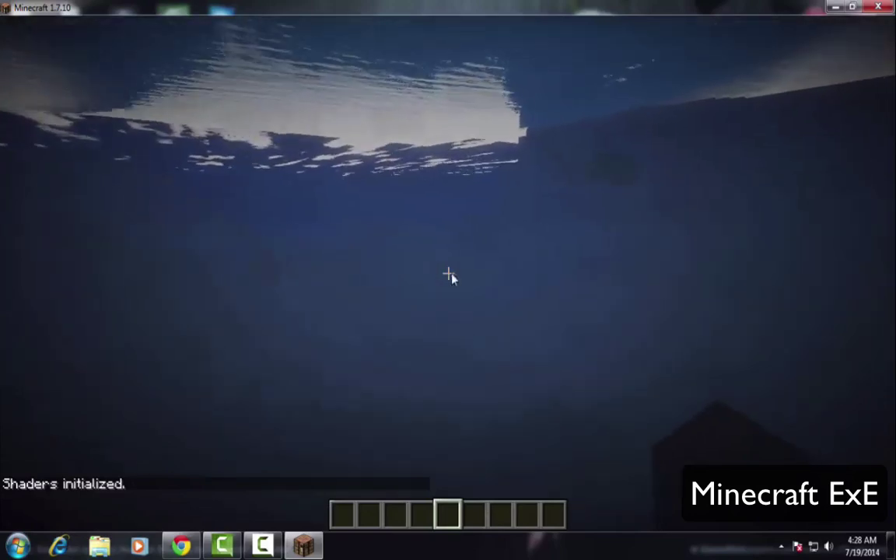
# Switch the shaderpack to SEUS-v10.1-Ultra-Motion-Blur.zip, return to the game and rise out of the water to view the surrounding landscape
pyautogui.press('Escape')
pyautogui.click(423, 274)
pyautogui.click(418, 280)
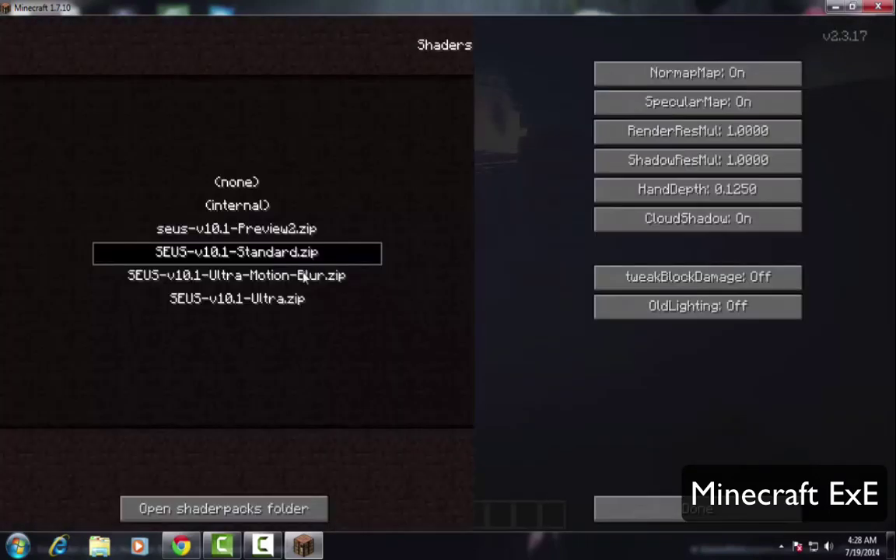
pyautogui.click(614, 506)
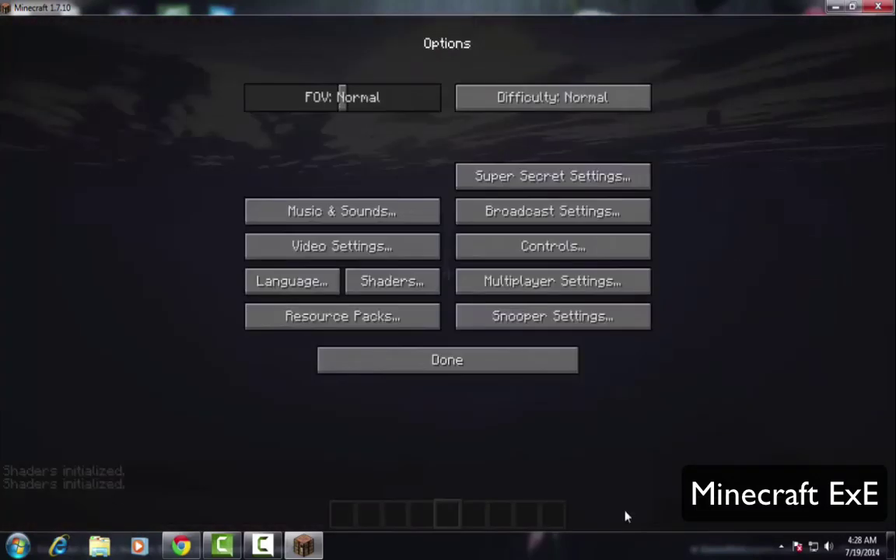
pyautogui.click(465, 359)
pyautogui.click(459, 175)
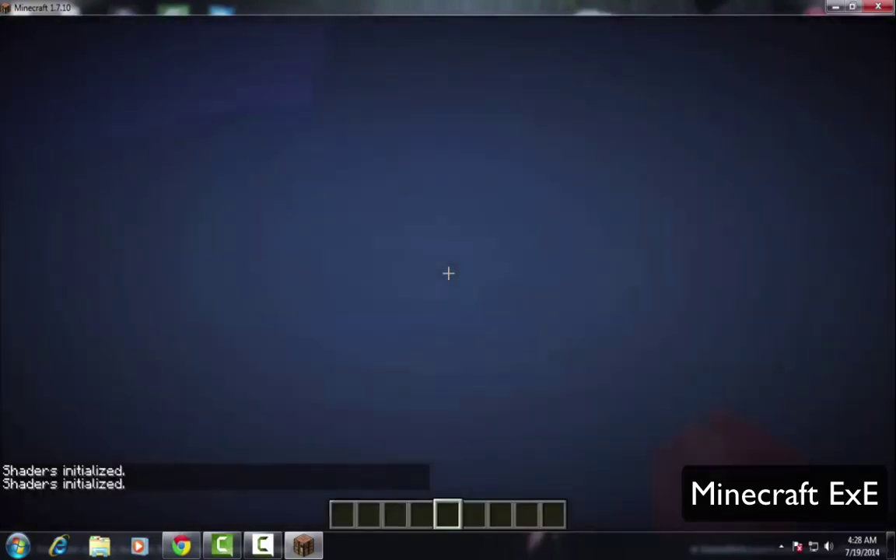
pyautogui.press('space')
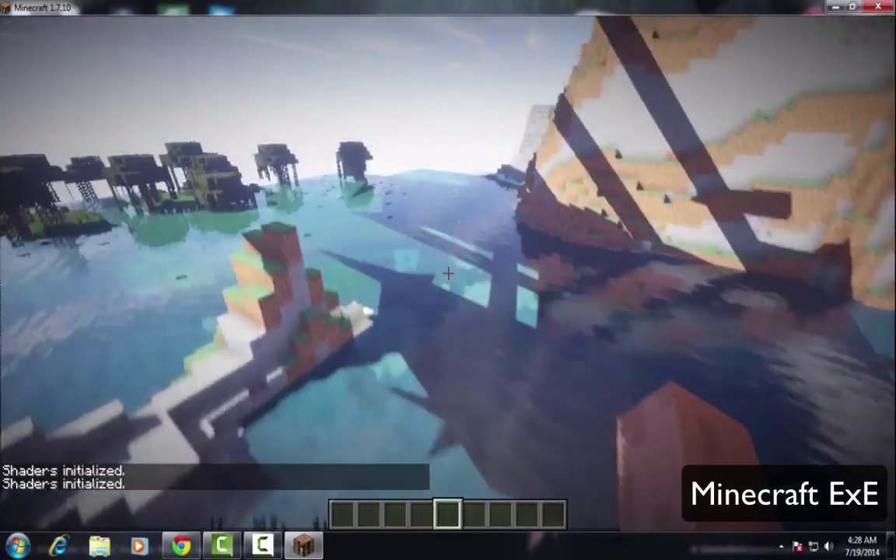
pyautogui.moveTo(449, 273)
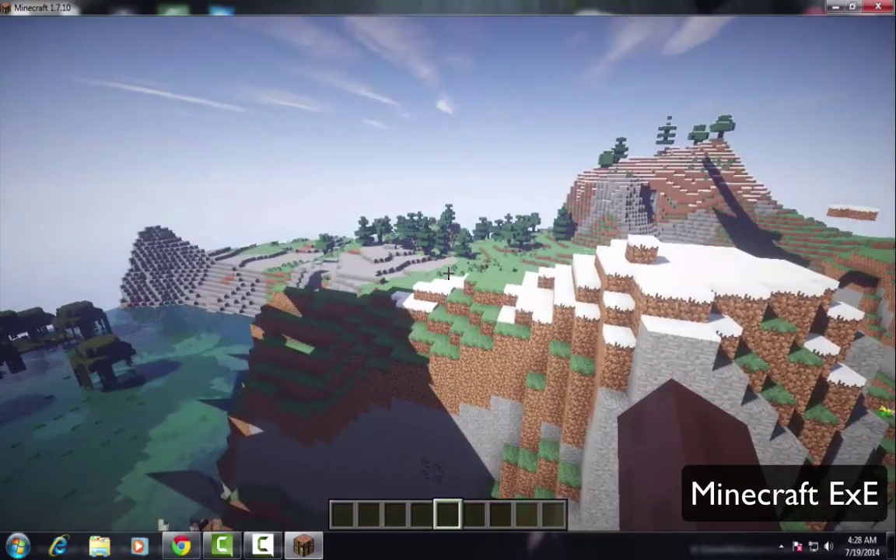
# Pause the game and close the Minecraft window to return to the desktop
pyautogui.press('Escape')
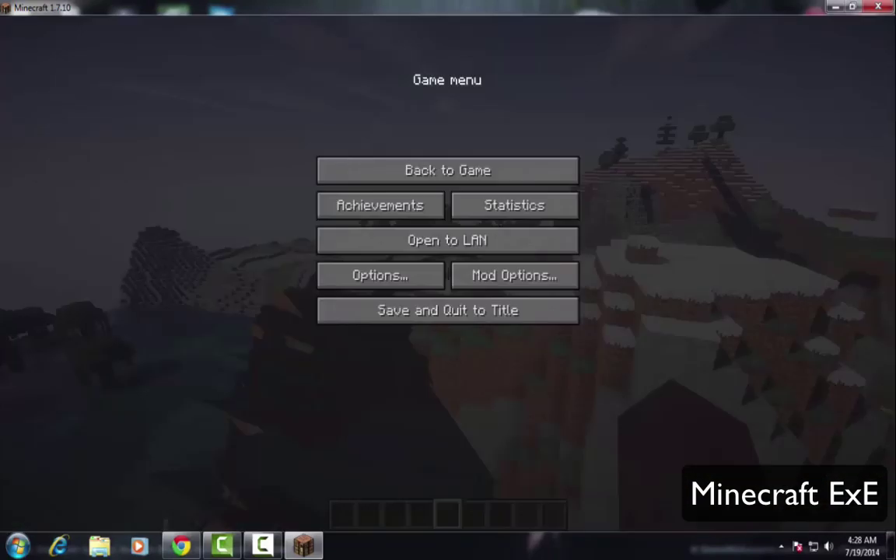
pyautogui.click(875, 11)
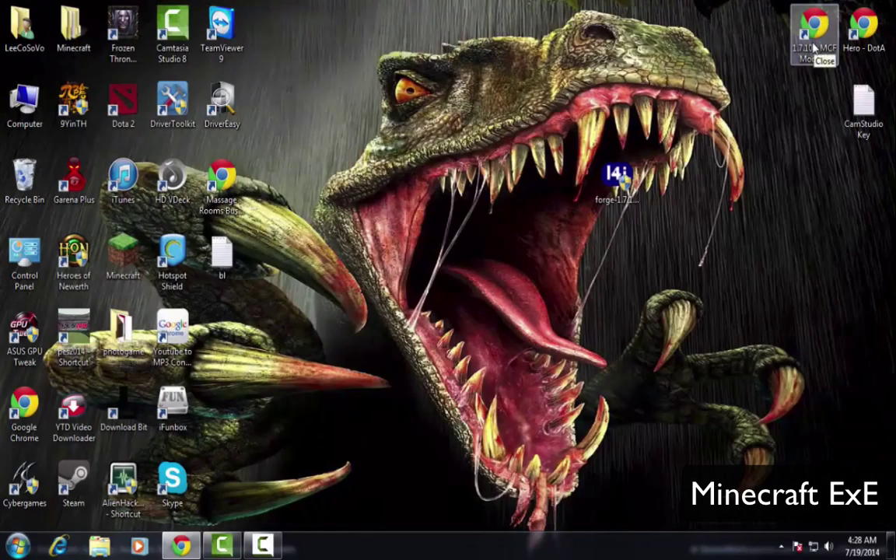